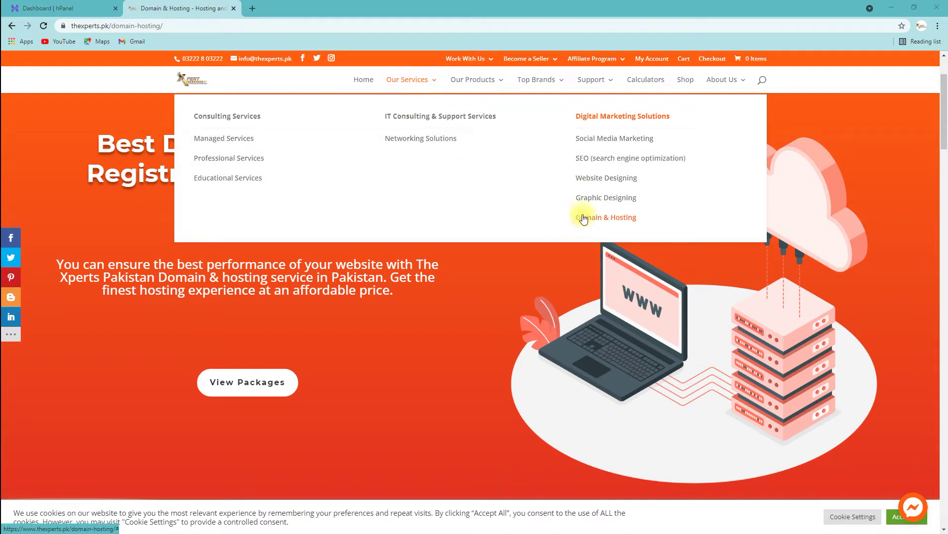
Open the Domain & Hosting service page and follow the Hostinger deal among the web hosting offers
{"action": "left_click", "coordinate": [602, 221]}
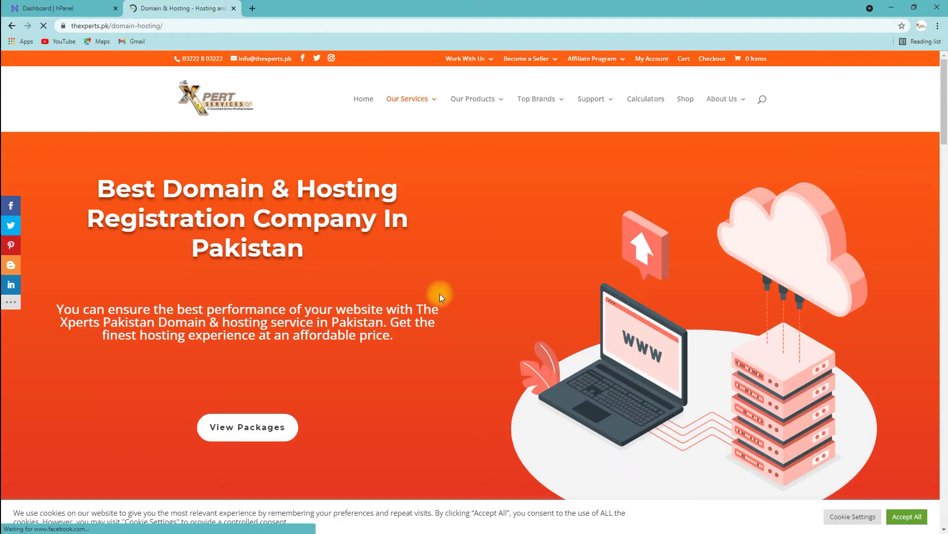
{"action": "scroll", "coordinate": [442, 296], "scroll_direction": "down", "scroll_amount": 5}
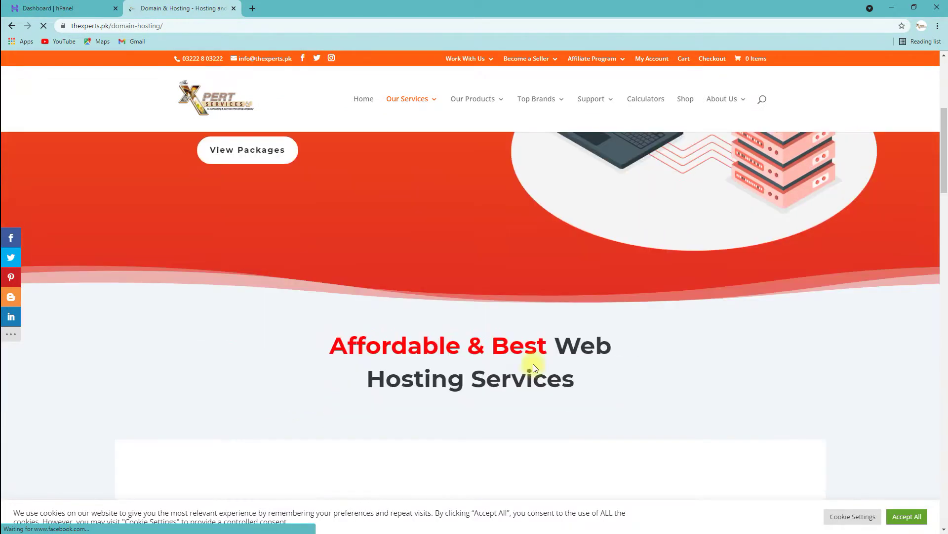
{"action": "scroll", "coordinate": [574, 366], "scroll_direction": "down", "scroll_amount": 3}
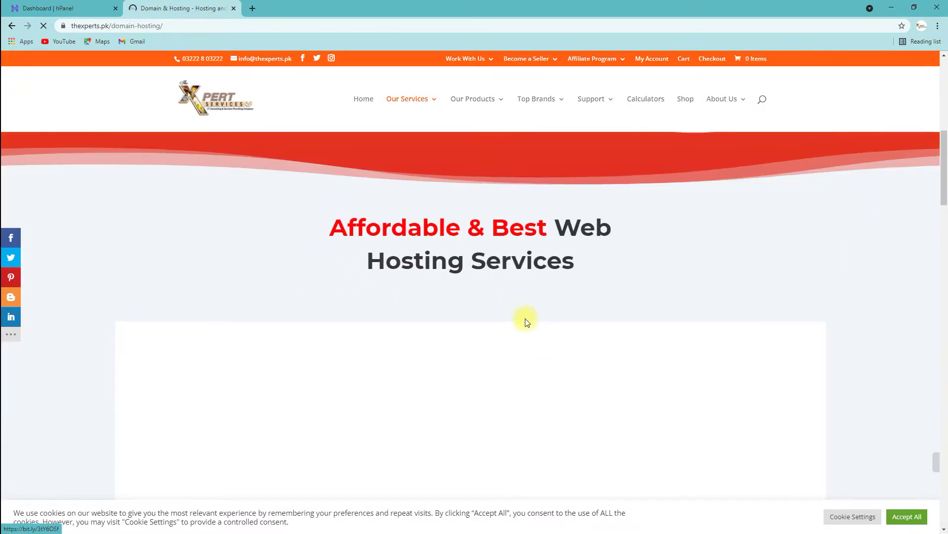
{"action": "scroll", "coordinate": [525, 318], "scroll_direction": "down", "scroll_amount": 3}
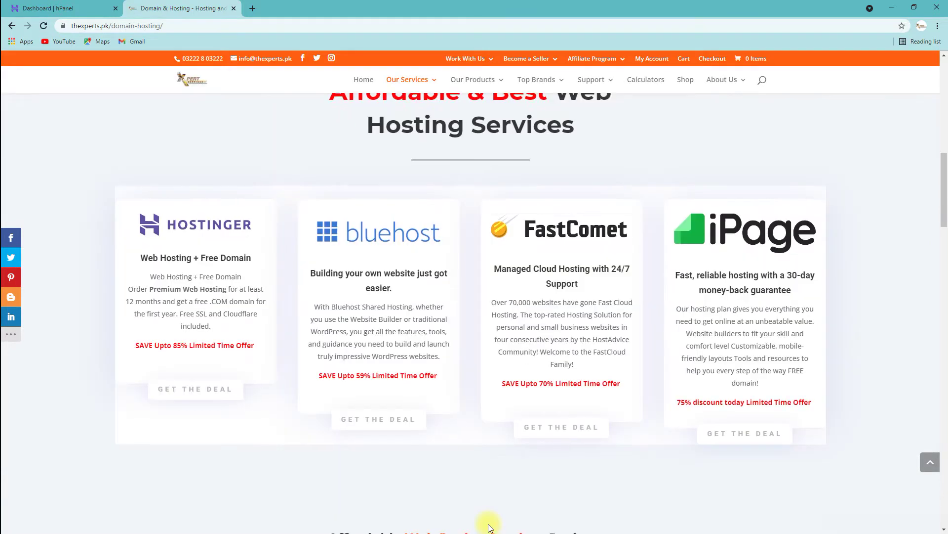
{"action": "scroll", "coordinate": [491, 503], "scroll_direction": "up", "scroll_amount": 1}
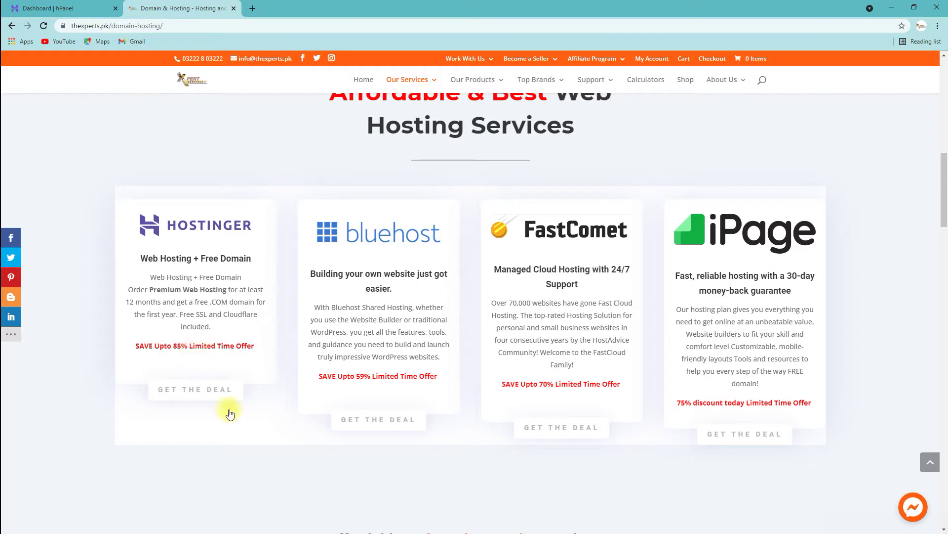
{"action": "left_click", "coordinate": [193, 301]}
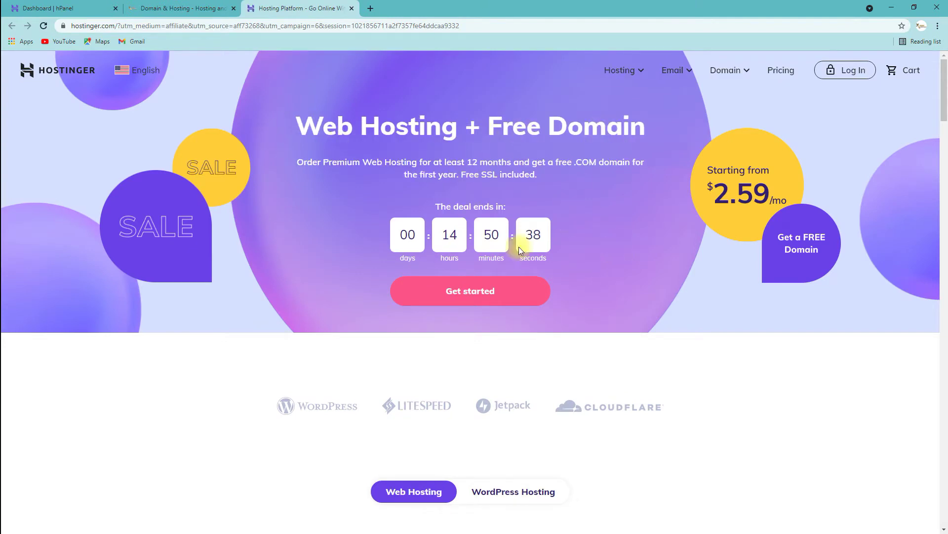
Switch the Hostinger plan overview from web hosting to the WordPress hosting plans
{"action": "scroll", "coordinate": [713, 221], "scroll_direction": "down", "scroll_amount": 5}
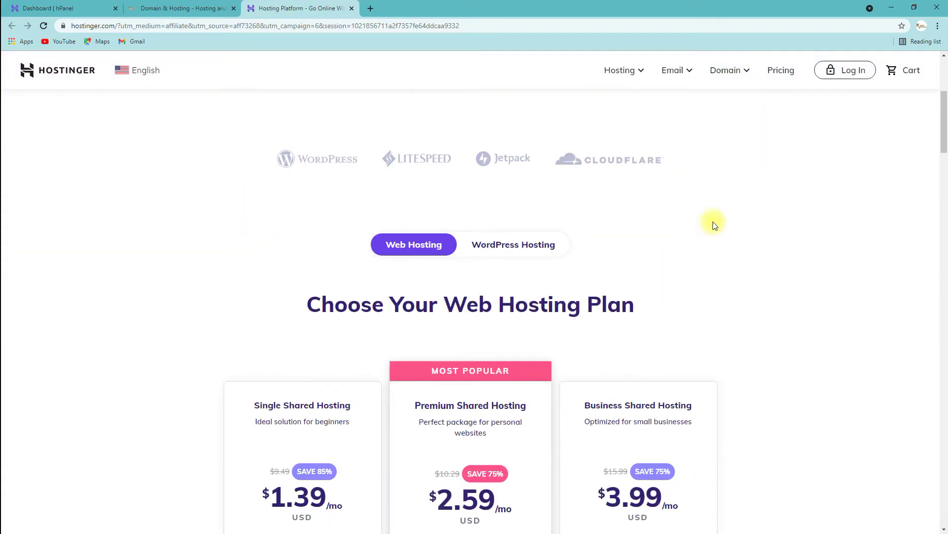
{"action": "left_click", "coordinate": [524, 247]}
{"action": "scroll", "coordinate": [529, 247], "scroll_direction": "down", "scroll_amount": 4}
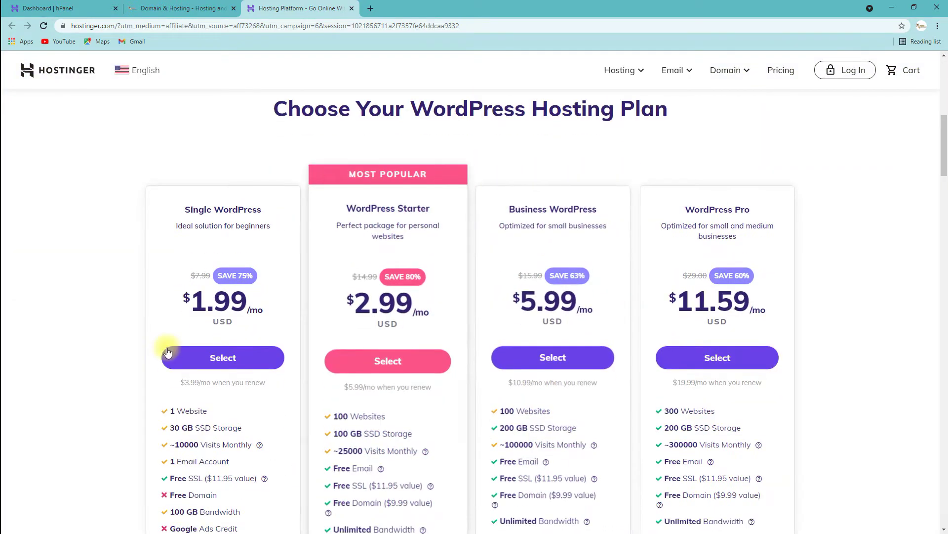
Examine the WordPress Starter plan's features, including websites, SSD storage and monthly visits, alongside the other WordPress plans
{"action": "scroll", "coordinate": [438, 297], "scroll_direction": "down", "scroll_amount": 1}
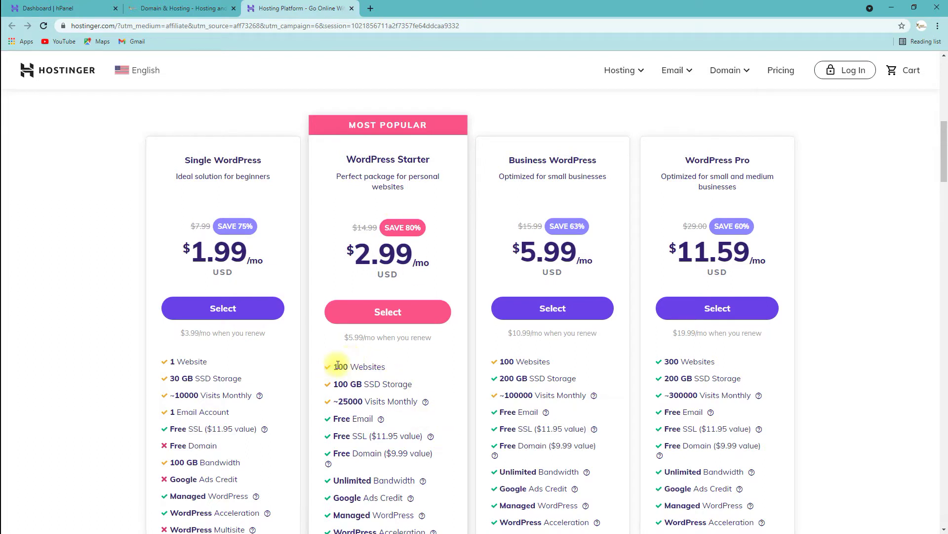
{"action": "left_click_drag", "start_coordinate": [336, 365], "coordinate": [393, 366]}
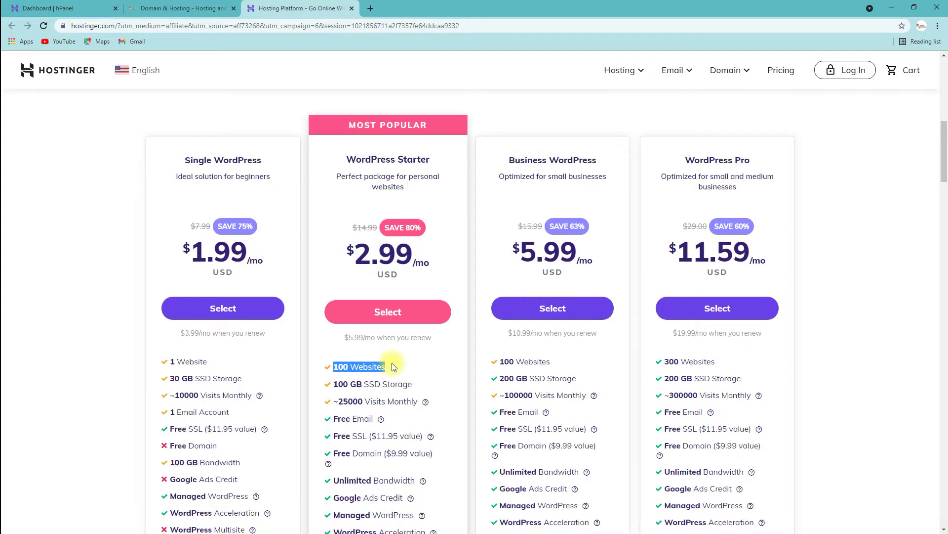
{"action": "scroll", "coordinate": [391, 321], "scroll_direction": "down", "scroll_amount": 2}
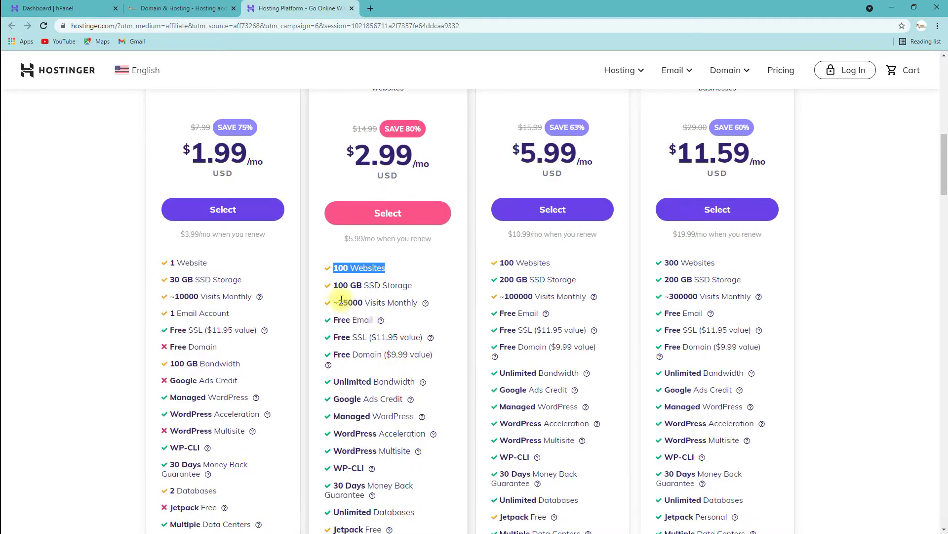
{"action": "left_click_drag", "start_coordinate": [336, 285], "coordinate": [417, 302]}
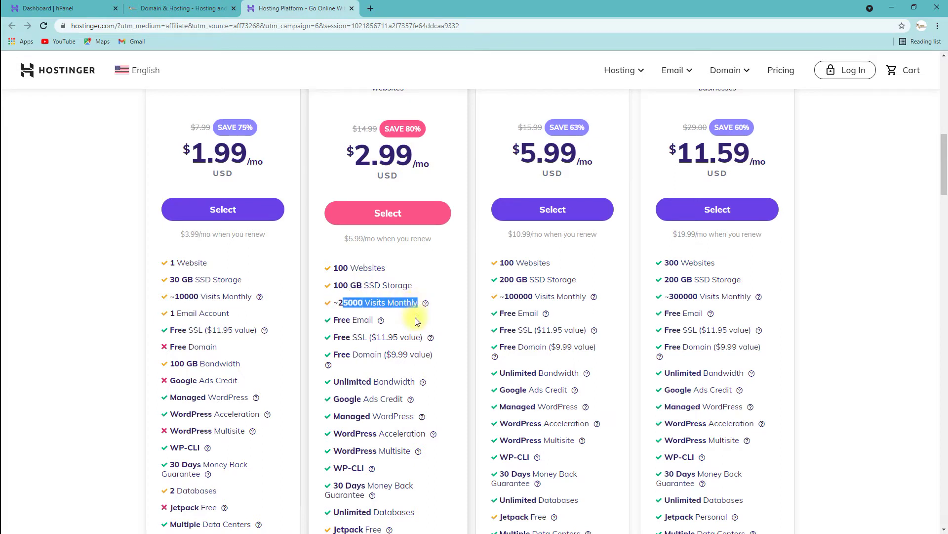
{"action": "left_click", "coordinate": [421, 320]}
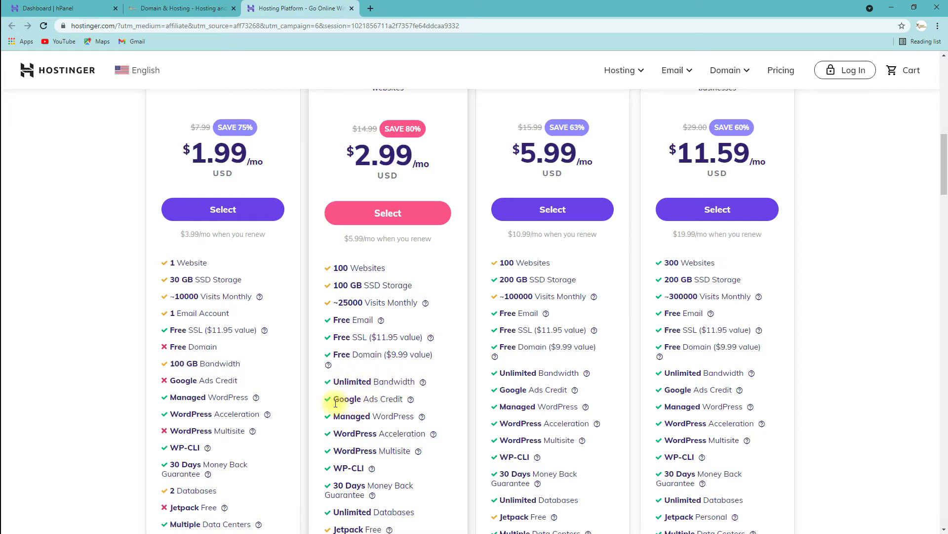
{"action": "scroll", "coordinate": [366, 346], "scroll_direction": "down", "scroll_amount": 2}
{"action": "scroll", "coordinate": [368, 327], "scroll_direction": "down", "scroll_amount": 1}
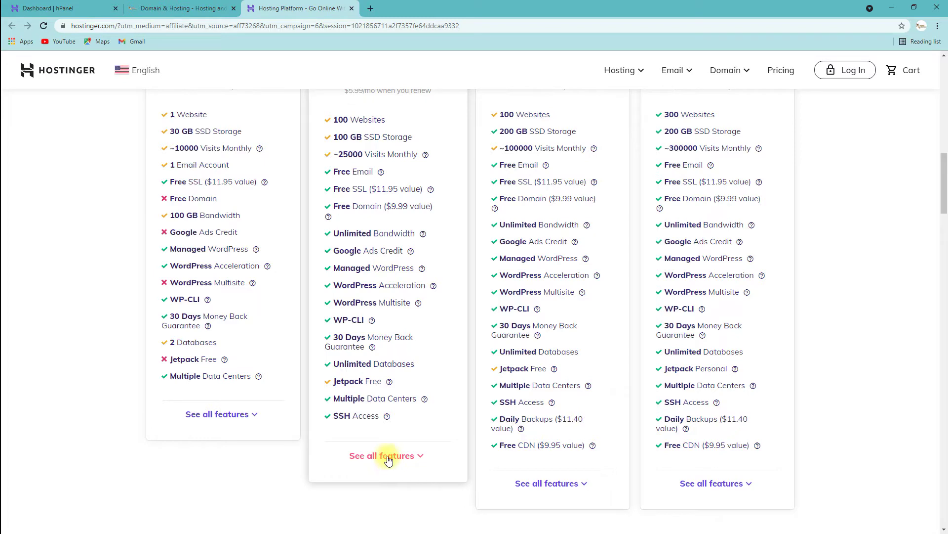
{"action": "scroll", "coordinate": [388, 452], "scroll_direction": "up", "scroll_amount": 5}
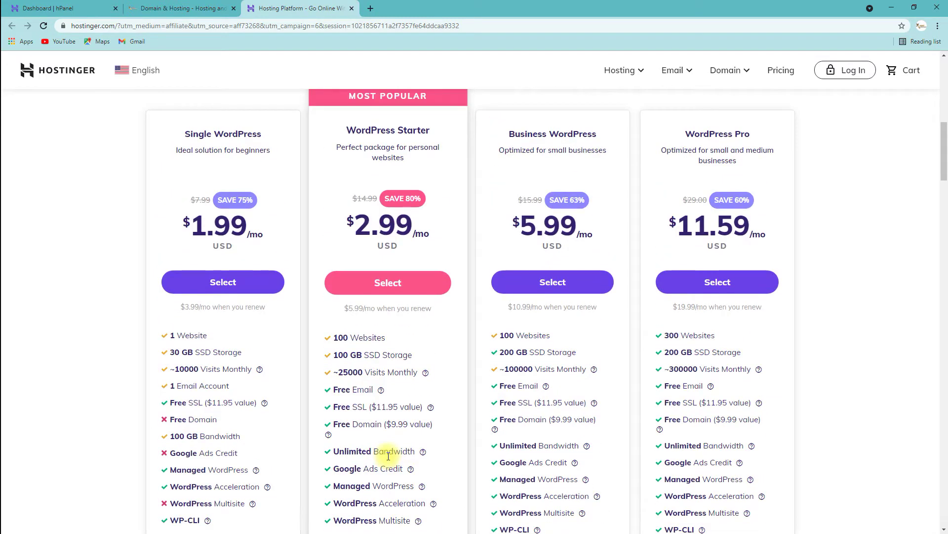
Select the WordPress Starter plan and review the order's period, account, payment and total sections
{"action": "left_click", "coordinate": [392, 289]}
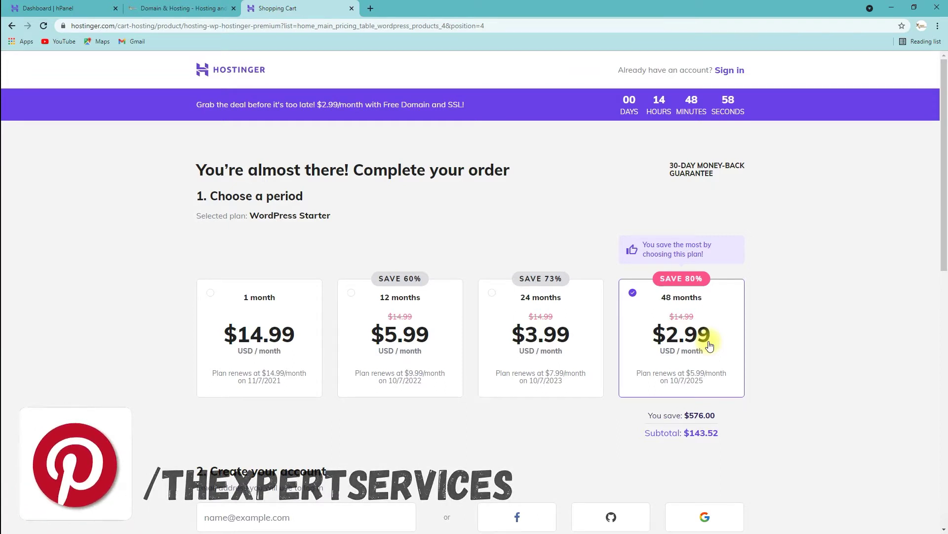
{"action": "scroll", "coordinate": [710, 345], "scroll_direction": "down", "scroll_amount": 2}
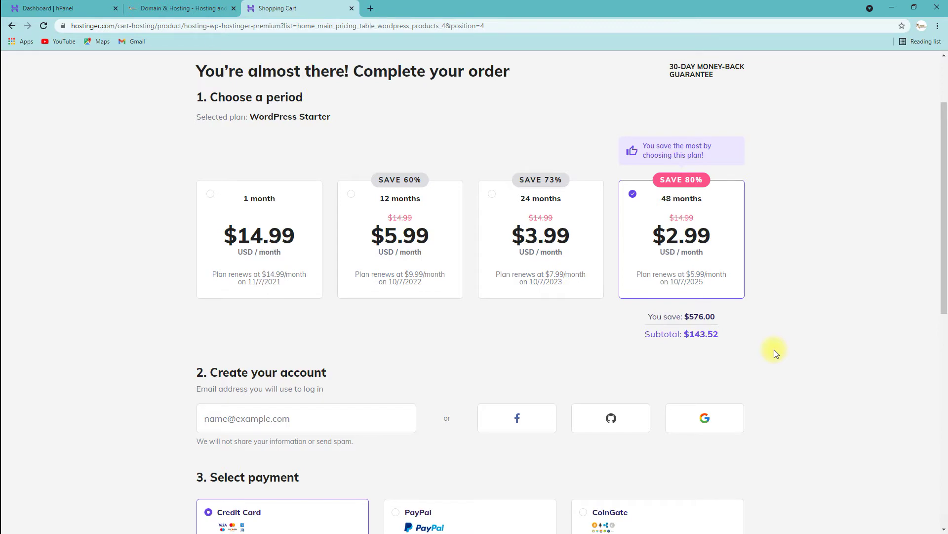
{"action": "scroll", "coordinate": [687, 395], "scroll_direction": "down", "scroll_amount": 4}
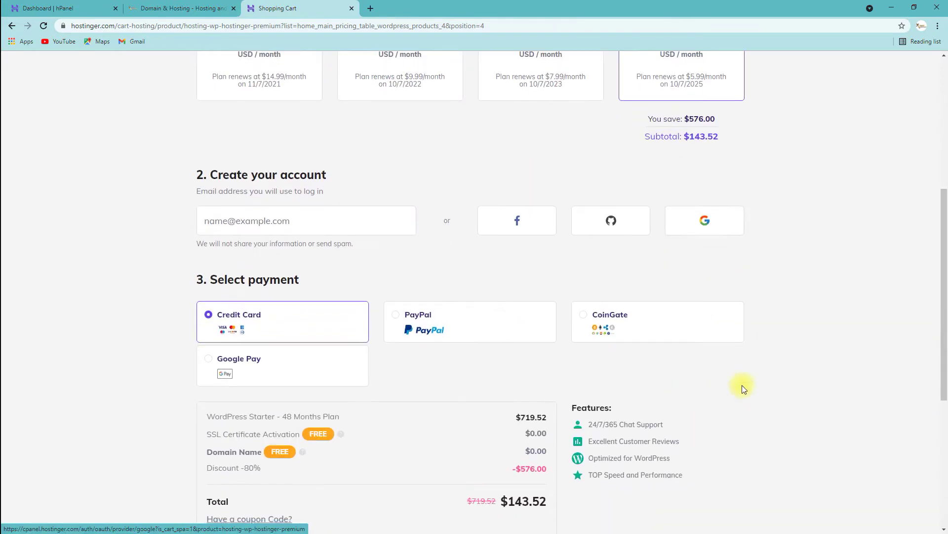
{"action": "scroll", "coordinate": [832, 373], "scroll_direction": "down", "scroll_amount": 3}
{"action": "scroll", "coordinate": [787, 383], "scroll_direction": "up", "scroll_amount": 9}
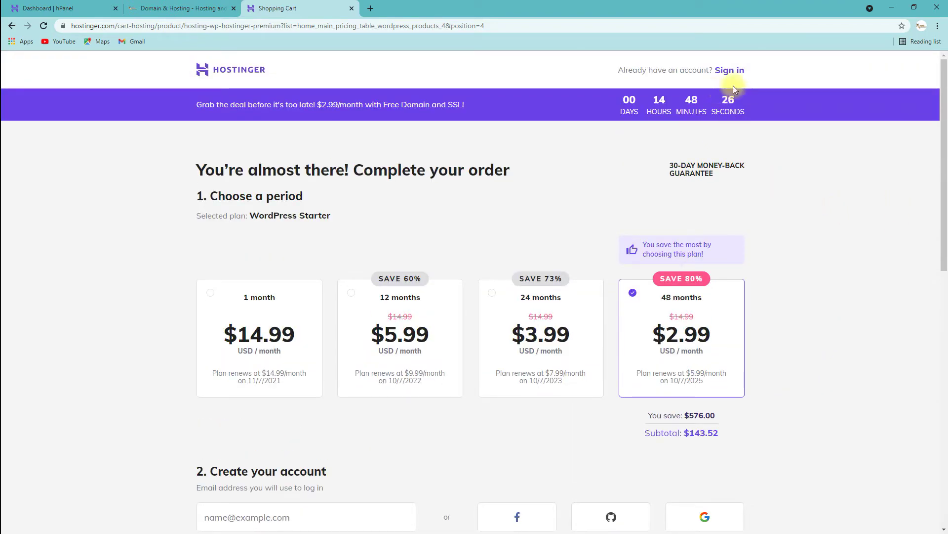
Sign in to the existing Hostinger account using the Google login
{"action": "left_click", "coordinate": [736, 70]}
{"action": "left_click", "coordinate": [676, 156]}
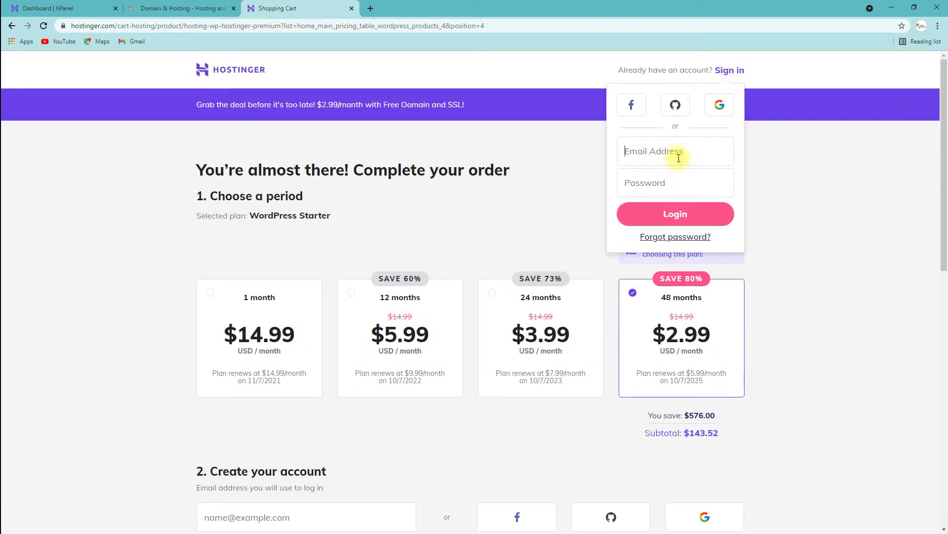
{"action": "left_click", "coordinate": [720, 106]}
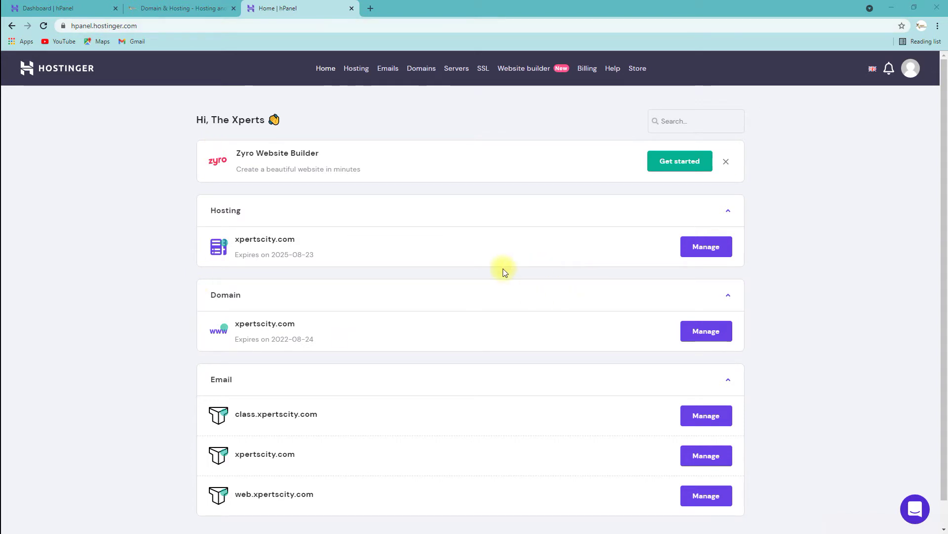
Open the management page for the xpertscity.com hosting and go to its WordPress dashboard
{"action": "scroll", "coordinate": [503, 269], "scroll_direction": "down", "scroll_amount": 1}
{"action": "scroll", "coordinate": [528, 382], "scroll_direction": "up", "scroll_amount": 1}
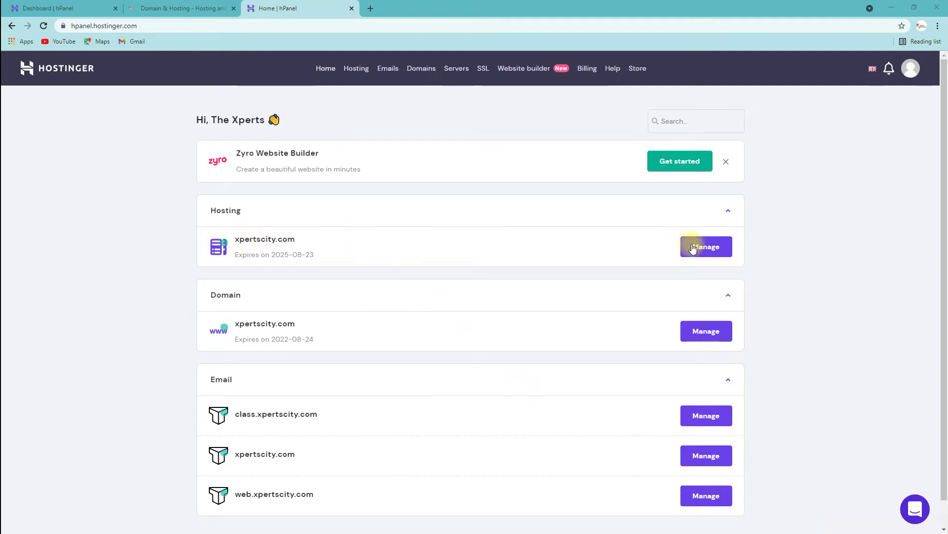
{"action": "left_click", "coordinate": [708, 251]}
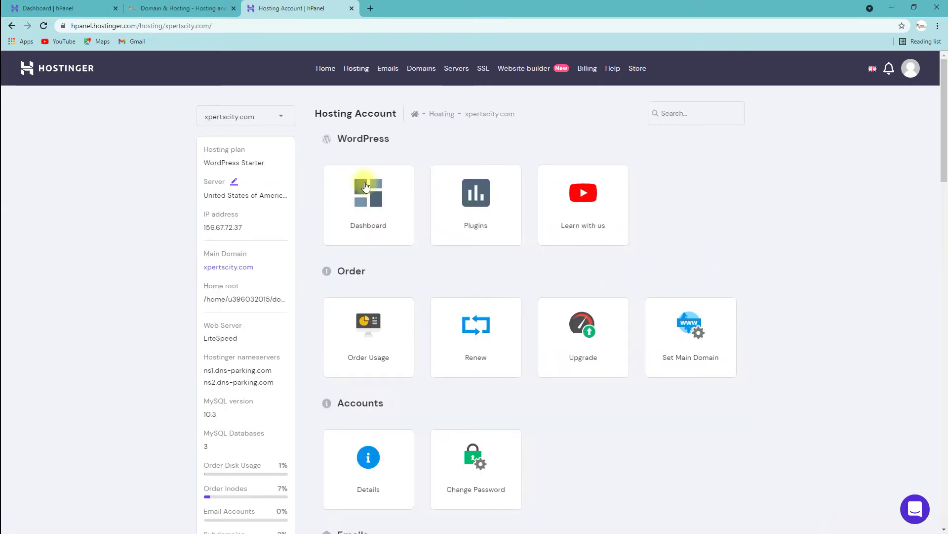
{"action": "left_click_drag", "start_coordinate": [340, 138], "coordinate": [398, 140]}
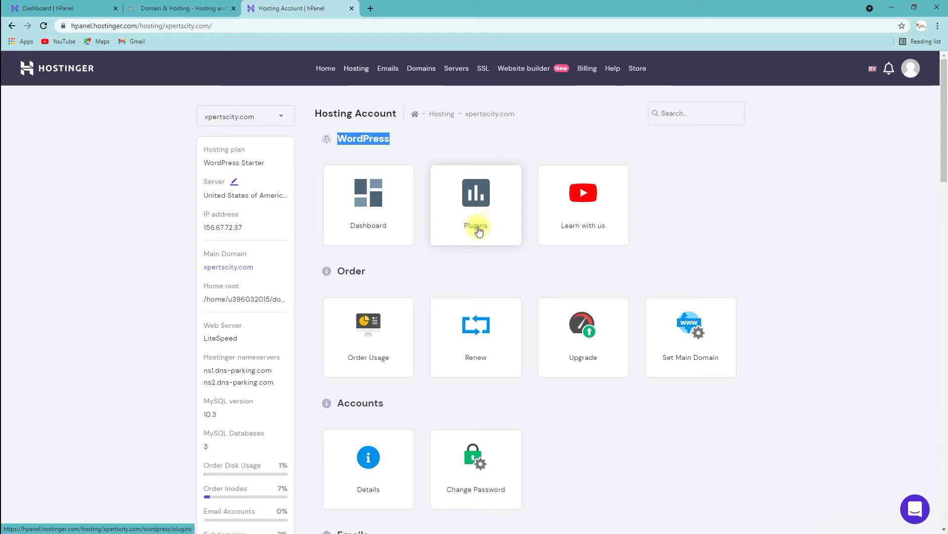
{"action": "left_click", "coordinate": [352, 220]}
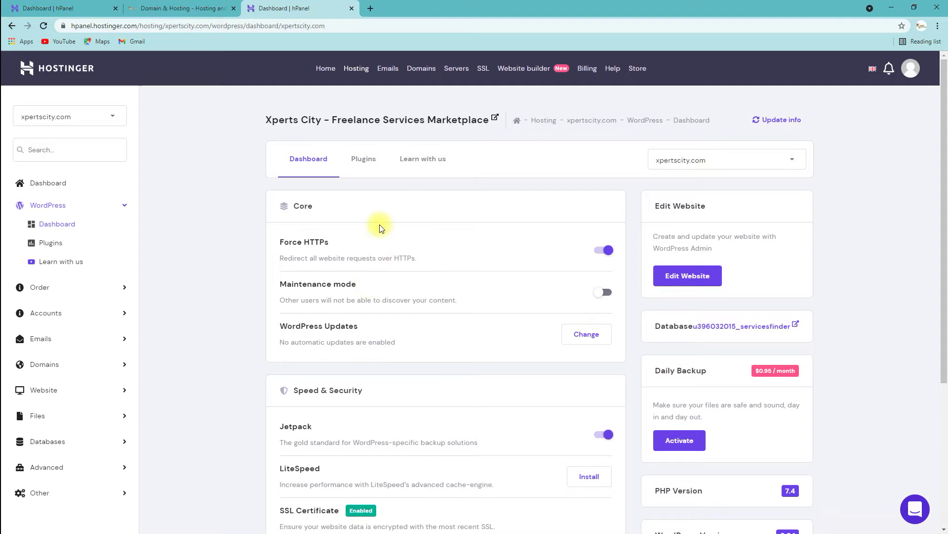
Review the Core, Speed & Security and Site Installs settings of the WordPress dashboard
{"action": "left_click_drag", "start_coordinate": [282, 241], "coordinate": [327, 240]}
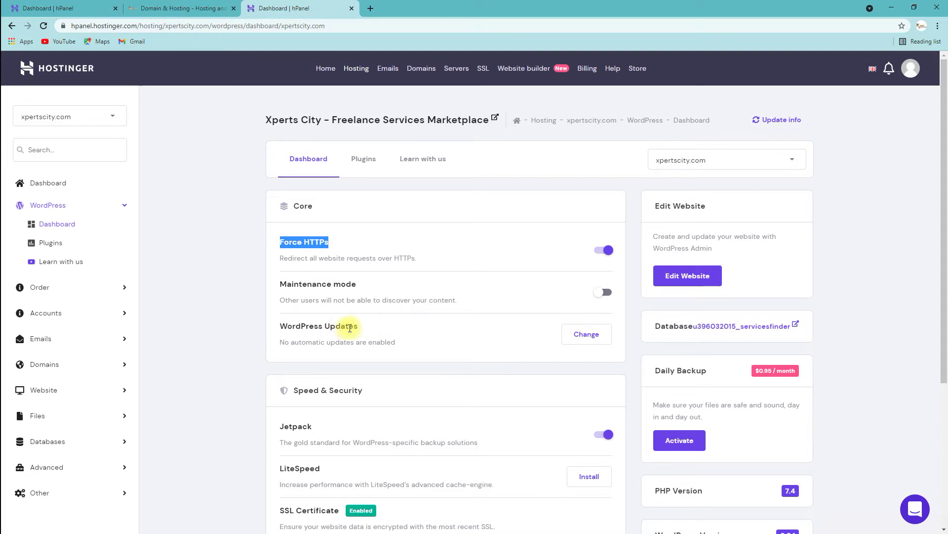
{"action": "scroll", "coordinate": [371, 328], "scroll_direction": "down", "scroll_amount": 3}
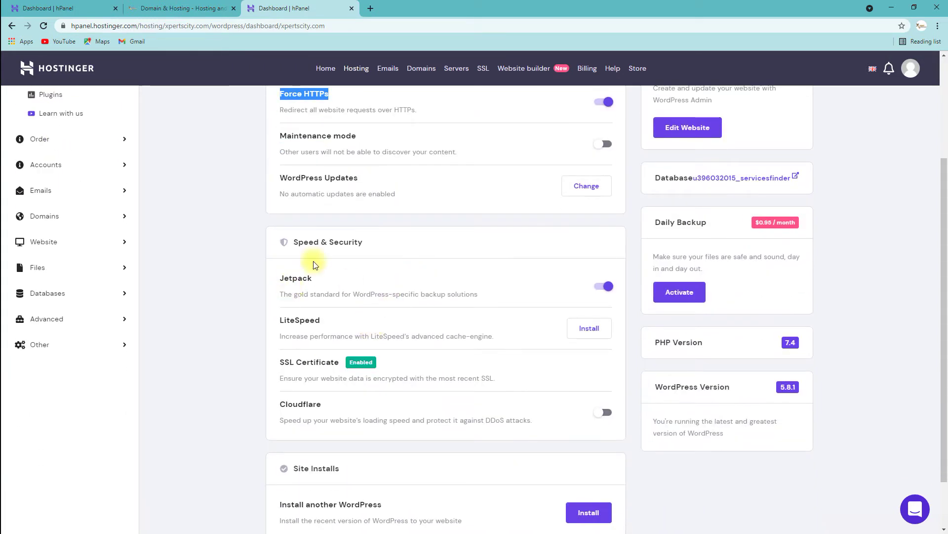
{"action": "left_click_drag", "start_coordinate": [295, 242], "coordinate": [366, 247]}
{"action": "left_click", "coordinate": [365, 245]}
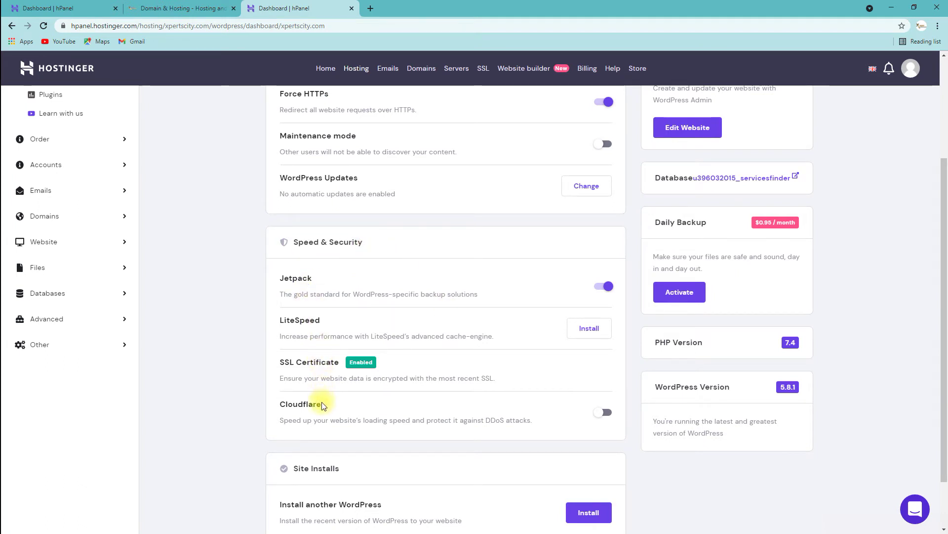
{"action": "scroll", "coordinate": [322, 403], "scroll_direction": "down", "scroll_amount": 2}
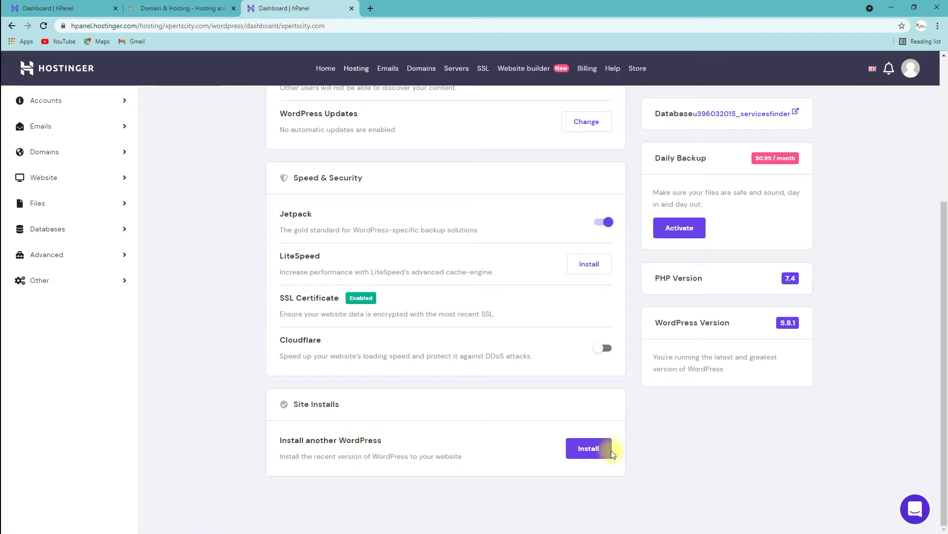
{"action": "scroll", "coordinate": [591, 452], "scroll_direction": "up", "scroll_amount": 2}
{"action": "scroll", "coordinate": [590, 454], "scroll_direction": "up", "scroll_amount": 2}
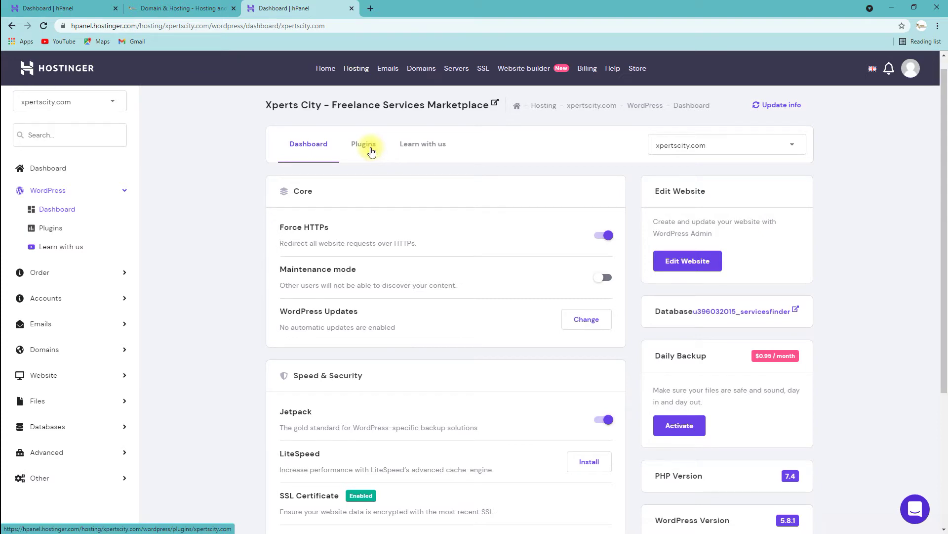
Recheck the dashboard's LiteSpeed and other settings, and open the WordPress Plugins page for xpertscity.com
{"action": "scroll", "coordinate": [371, 150], "scroll_direction": "down", "scroll_amount": 4}
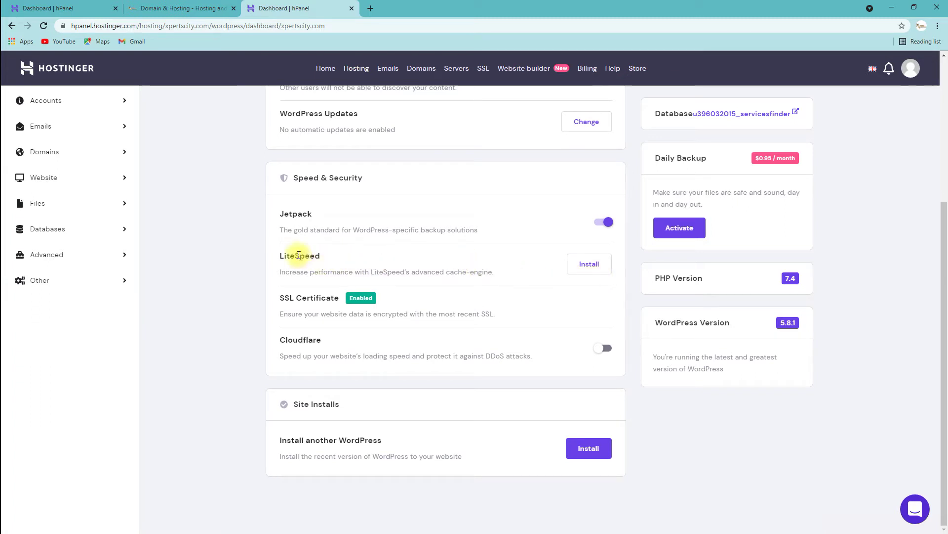
{"action": "scroll", "coordinate": [305, 260], "scroll_direction": "up", "scroll_amount": 5}
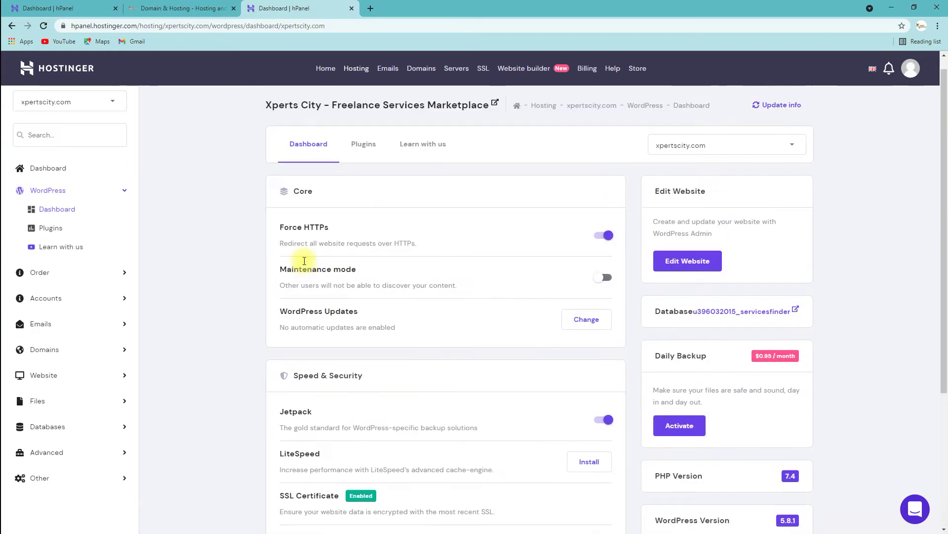
{"action": "scroll", "coordinate": [303, 262], "scroll_direction": "down", "scroll_amount": 3}
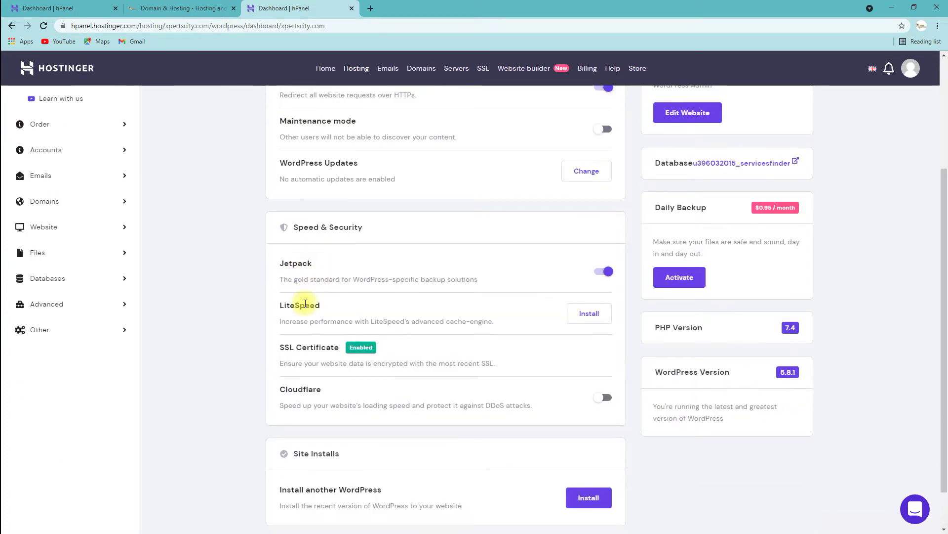
{"action": "scroll", "coordinate": [305, 303], "scroll_direction": "up", "scroll_amount": 1}
{"action": "scroll", "coordinate": [306, 303], "scroll_direction": "up", "scroll_amount": 1}
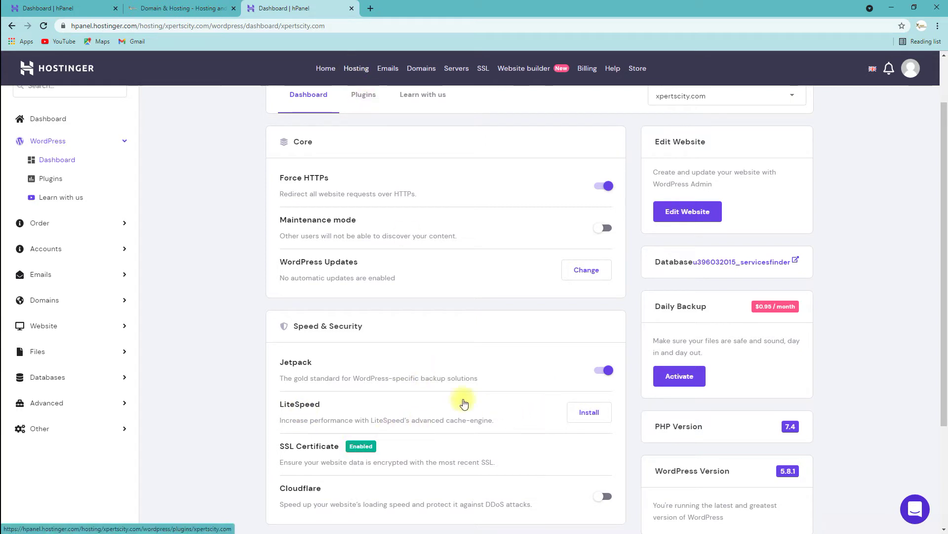
{"action": "left_click", "coordinate": [560, 424]}
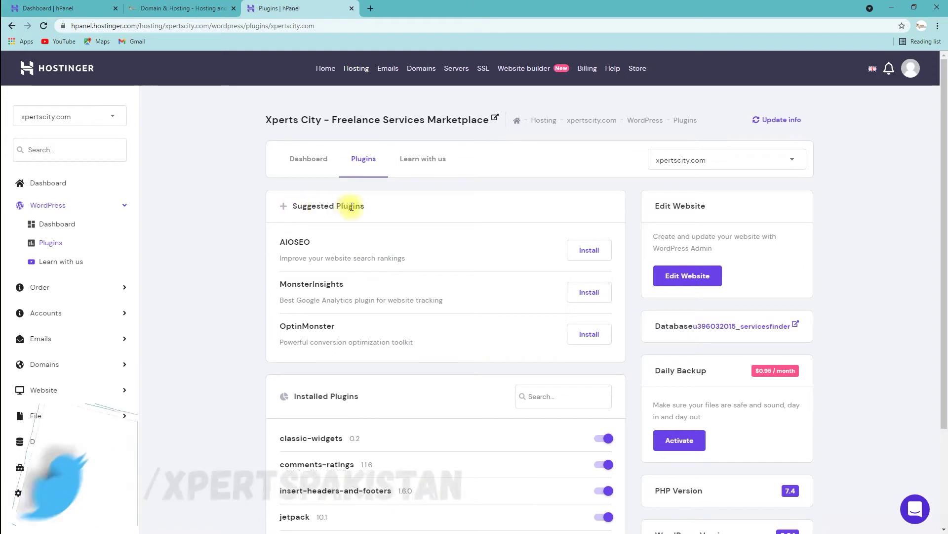
Show 50 installed plugins per page and review the installed plugins list for xpertscity.com
{"action": "scroll", "coordinate": [389, 248], "scroll_direction": "down", "scroll_amount": 3}
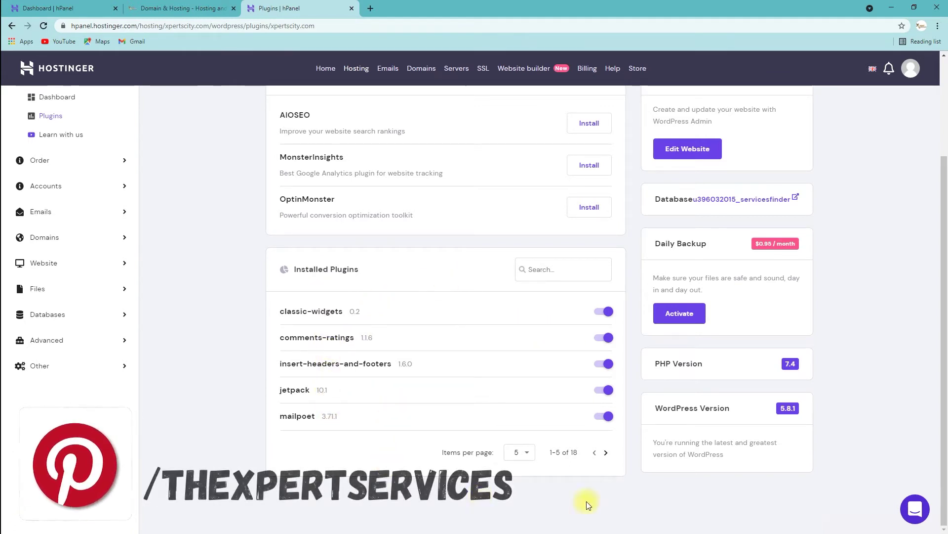
{"action": "left_click", "coordinate": [520, 452]}
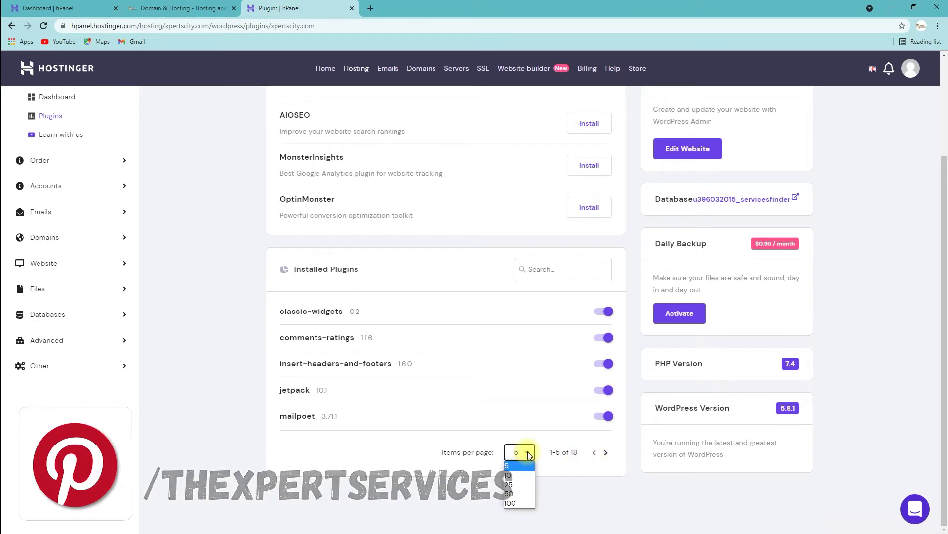
{"action": "left_click", "coordinate": [516, 492]}
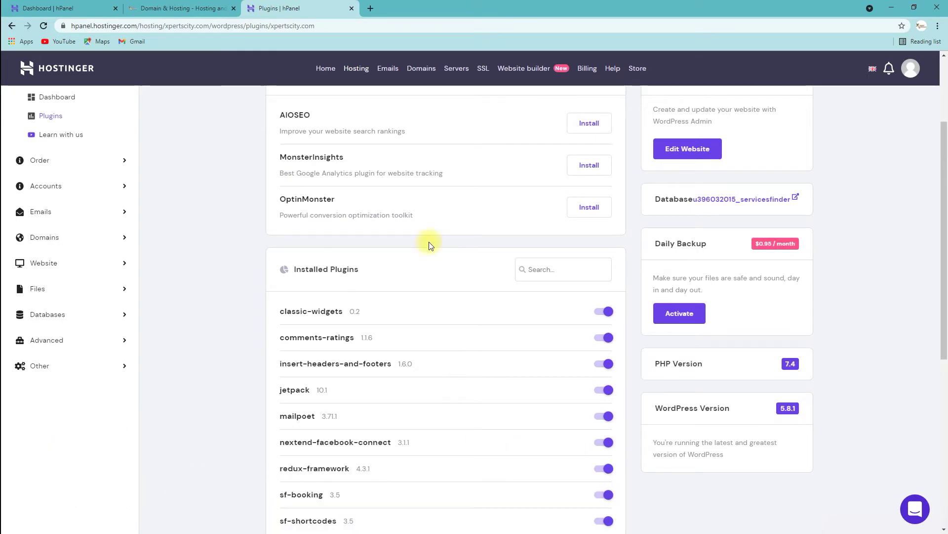
{"action": "scroll", "coordinate": [443, 421], "scroll_direction": "down", "scroll_amount": 5}
{"action": "scroll", "coordinate": [443, 421], "scroll_direction": "up", "scroll_amount": 8}
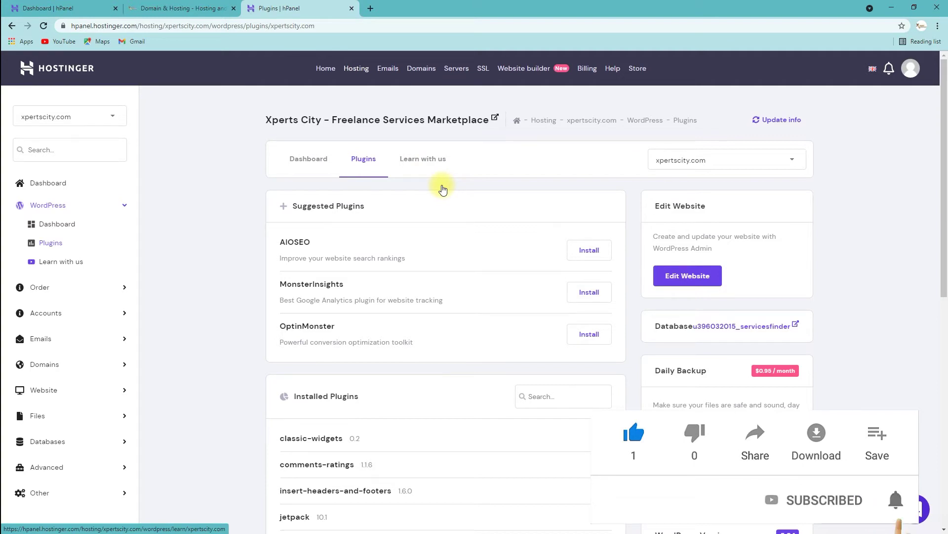
Go to the WordPress Learn with us page and open the Hostinger Academy channel in a new tab
{"action": "left_click", "coordinate": [443, 189]}
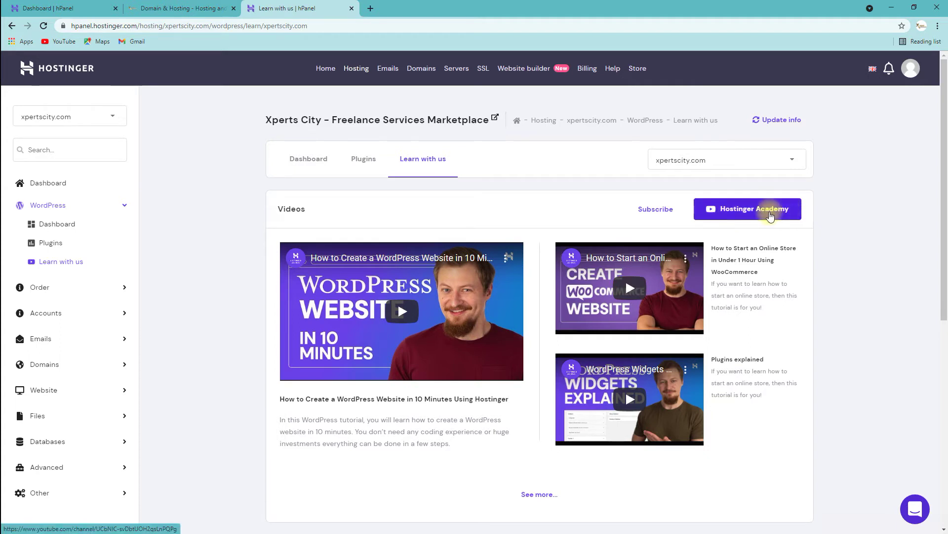
{"action": "right_click", "coordinate": [748, 212]}
{"action": "left_click", "coordinate": [764, 219]}
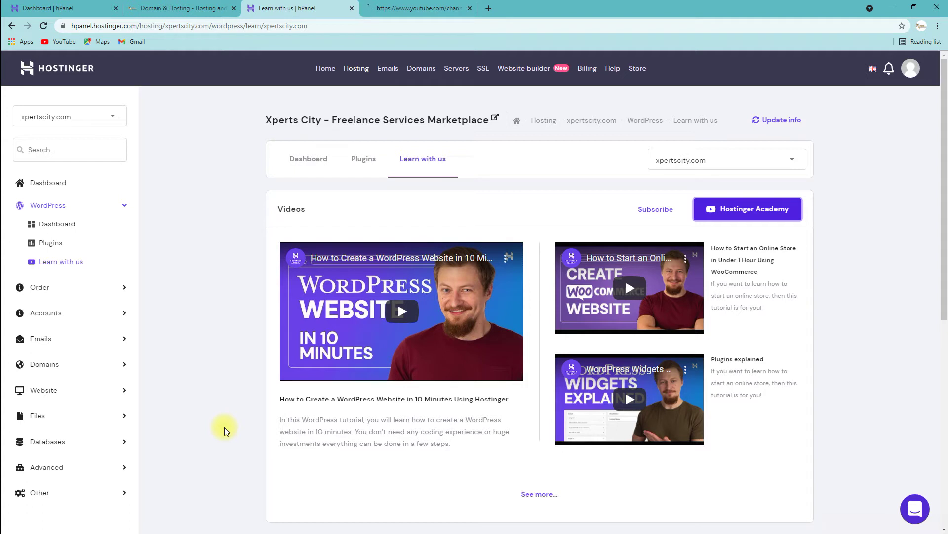
Open the Order Usage page and examine the CPU, memory, processes, throughput and storage performance graphs
{"action": "left_click", "coordinate": [41, 287]}
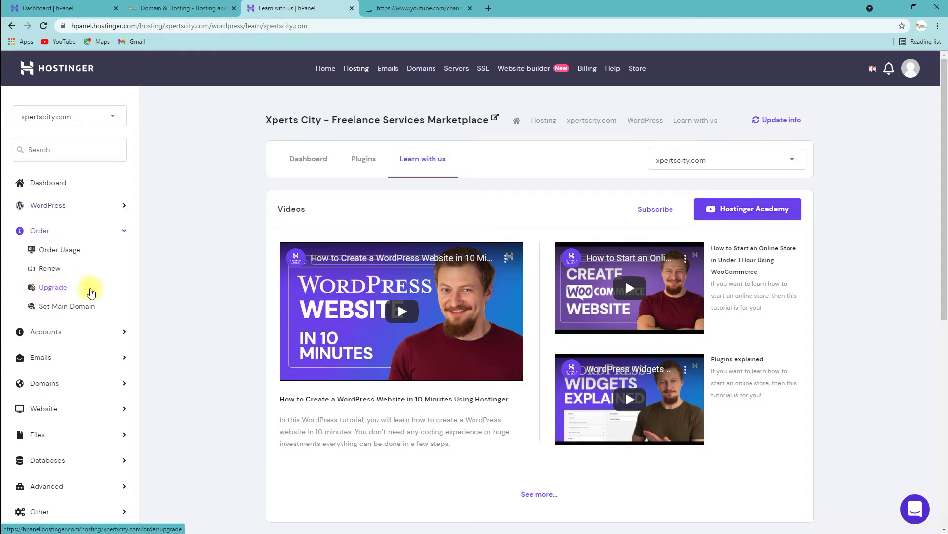
{"action": "left_click", "coordinate": [72, 253]}
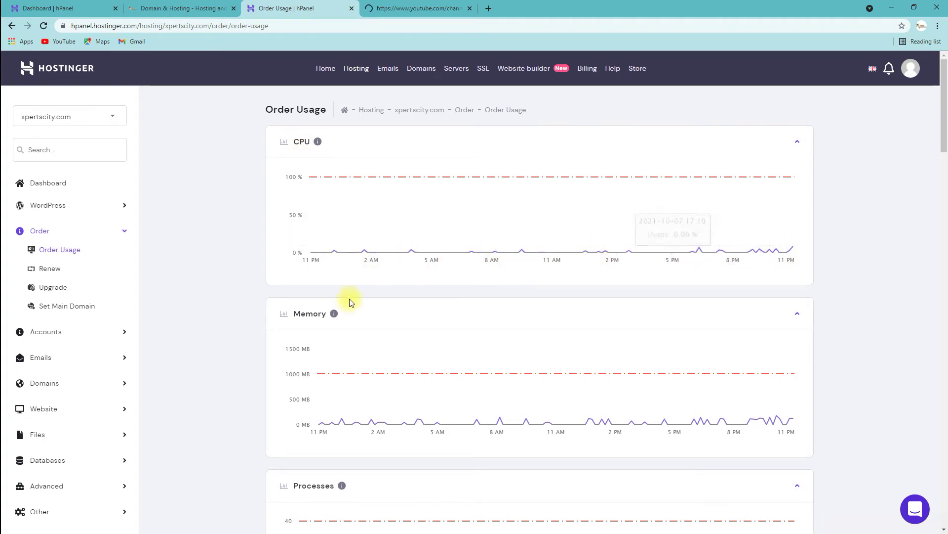
{"action": "scroll", "coordinate": [303, 364], "scroll_direction": "down", "scroll_amount": 3}
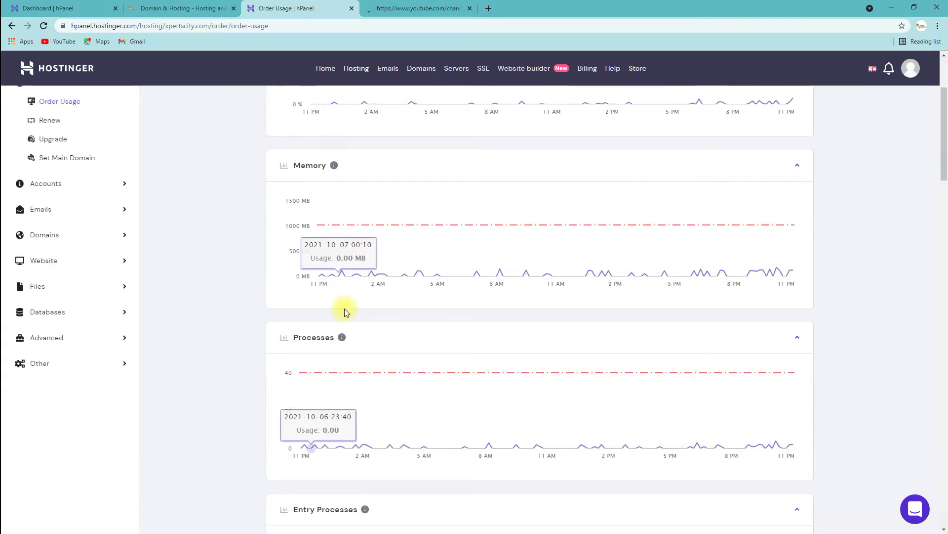
{"action": "scroll", "coordinate": [336, 365], "scroll_direction": "down", "scroll_amount": 3}
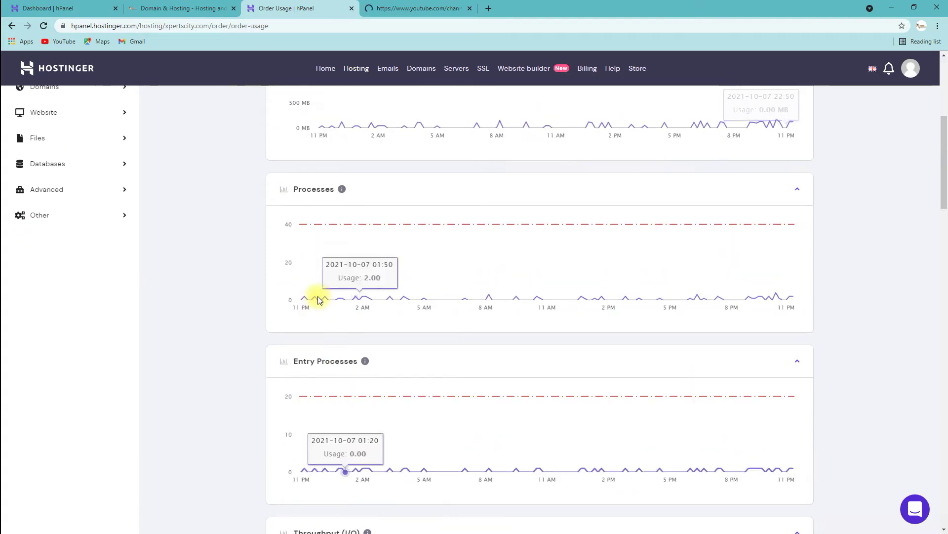
{"action": "scroll", "coordinate": [316, 356], "scroll_direction": "down", "scroll_amount": 3}
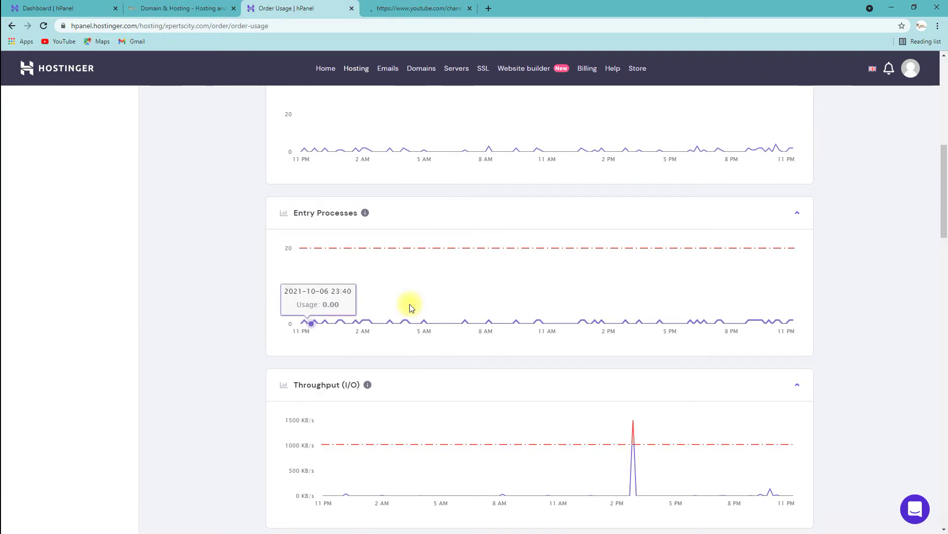
{"action": "scroll", "coordinate": [425, 345], "scroll_direction": "down", "scroll_amount": 3}
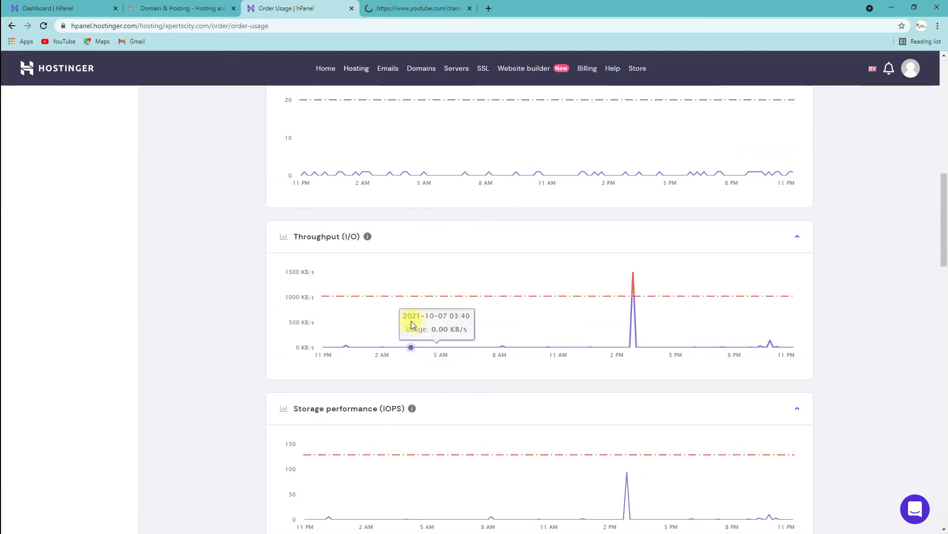
{"action": "scroll", "coordinate": [411, 321], "scroll_direction": "down", "scroll_amount": 3}
{"action": "scroll", "coordinate": [717, 332], "scroll_direction": "down", "scroll_amount": 5}
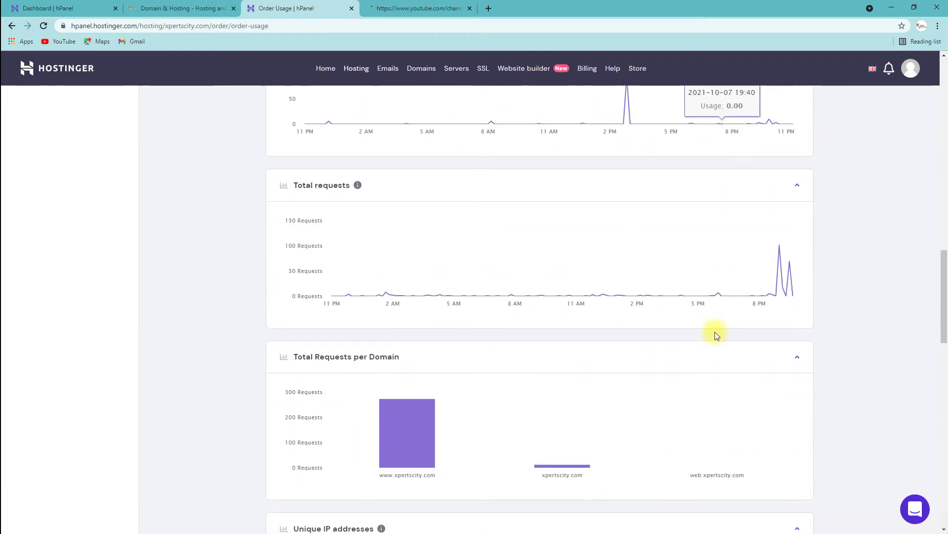
Examine the Order Usage graphs for requests per domain, unique IP addresses, sent emails, bandwidth and HTTP 5xx errors
{"action": "mouse_move", "coordinate": [402, 450]}
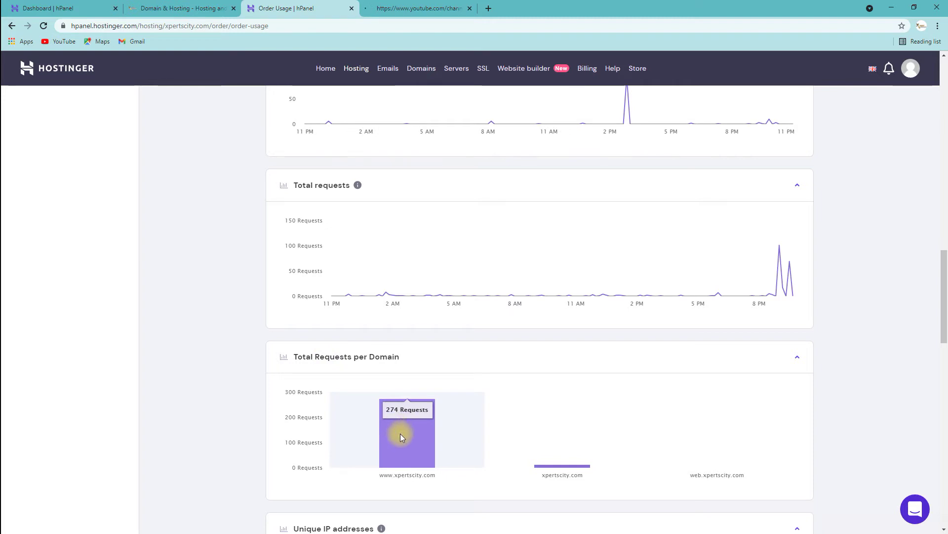
{"action": "mouse_move", "coordinate": [574, 469]}
{"action": "scroll", "coordinate": [574, 470], "scroll_direction": "down", "scroll_amount": 6}
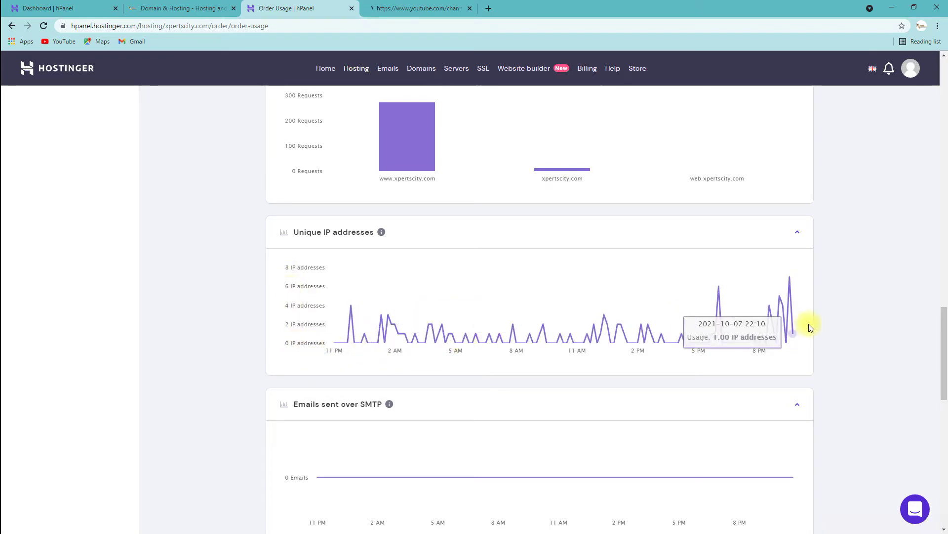
{"action": "scroll", "coordinate": [346, 346], "scroll_direction": "down", "scroll_amount": 4}
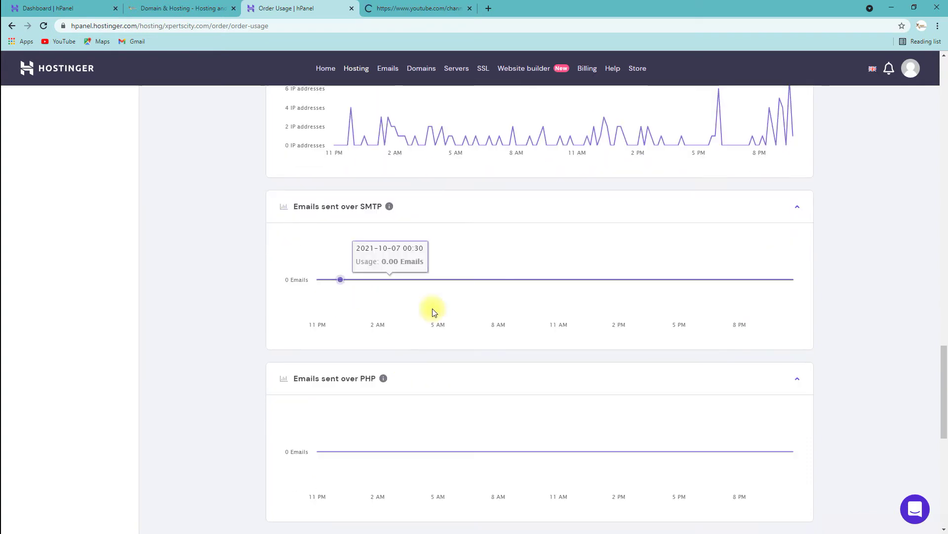
{"action": "scroll", "coordinate": [516, 322], "scroll_direction": "down", "scroll_amount": 4}
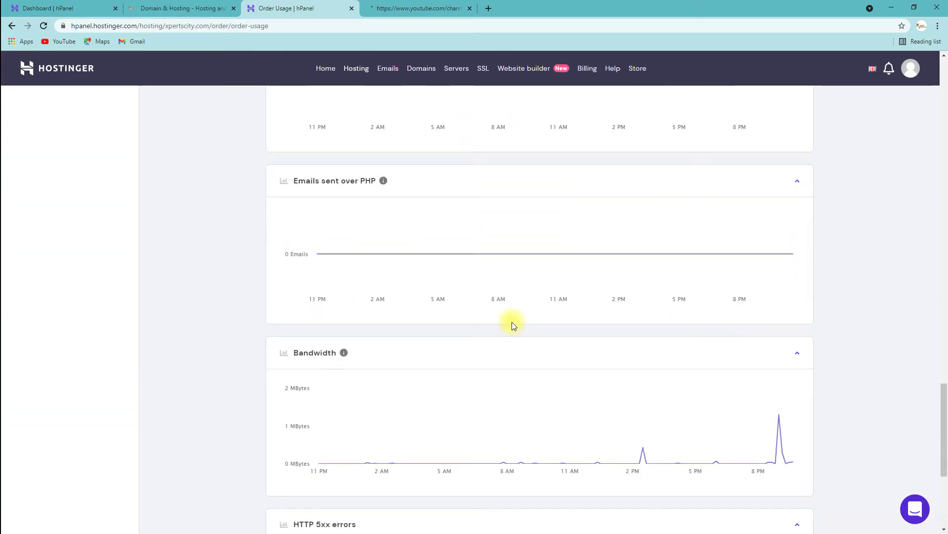
{"action": "mouse_move", "coordinate": [411, 267]}
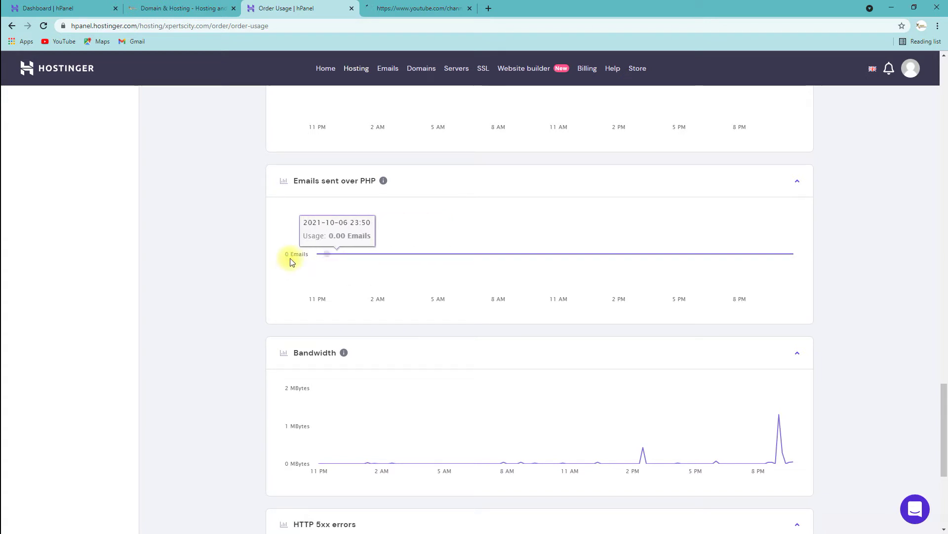
{"action": "scroll", "coordinate": [447, 445], "scroll_direction": "down", "scroll_amount": 4}
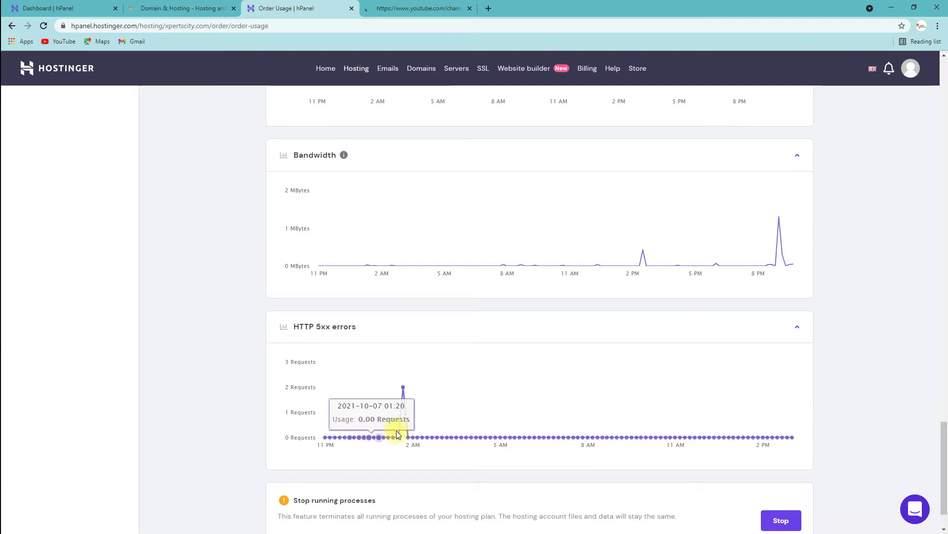
{"action": "scroll", "coordinate": [584, 406], "scroll_direction": "down", "scroll_amount": 1}
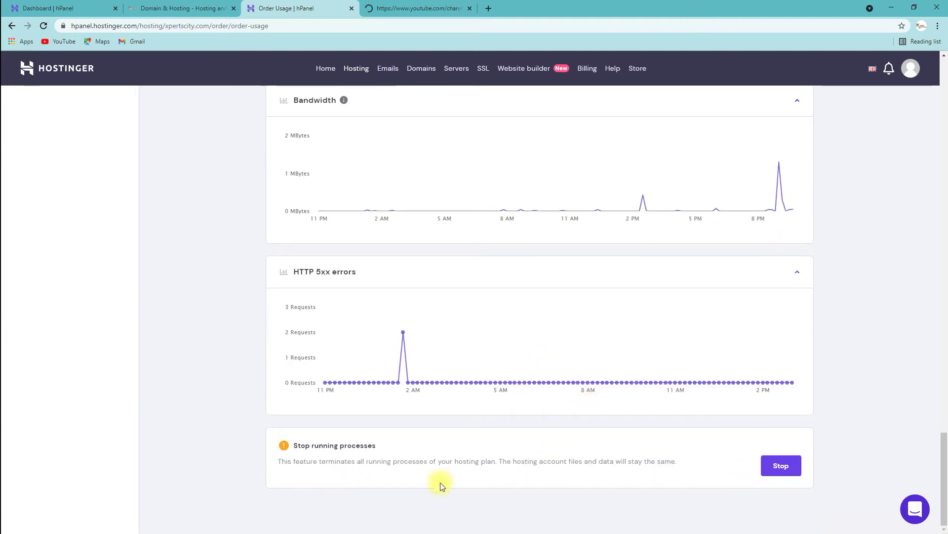
{"action": "scroll", "coordinate": [433, 487], "scroll_direction": "up", "scroll_amount": 12}
{"action": "scroll", "coordinate": [432, 484], "scroll_direction": "up", "scroll_amount": 20}
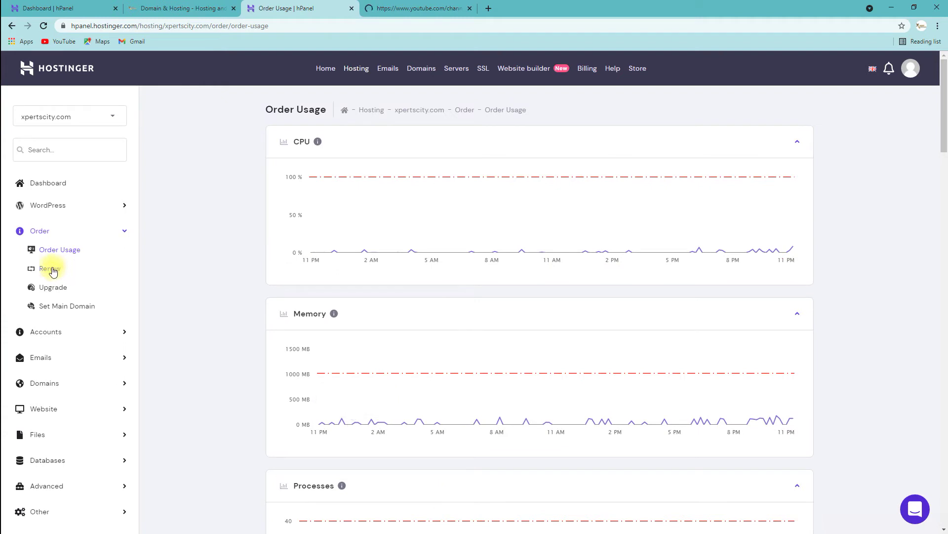
Open the account Details page and review the website IP address, nameservers, disk space, RAM and CPU cores
{"action": "left_click", "coordinate": [50, 269]}
{"action": "left_click", "coordinate": [84, 332]}
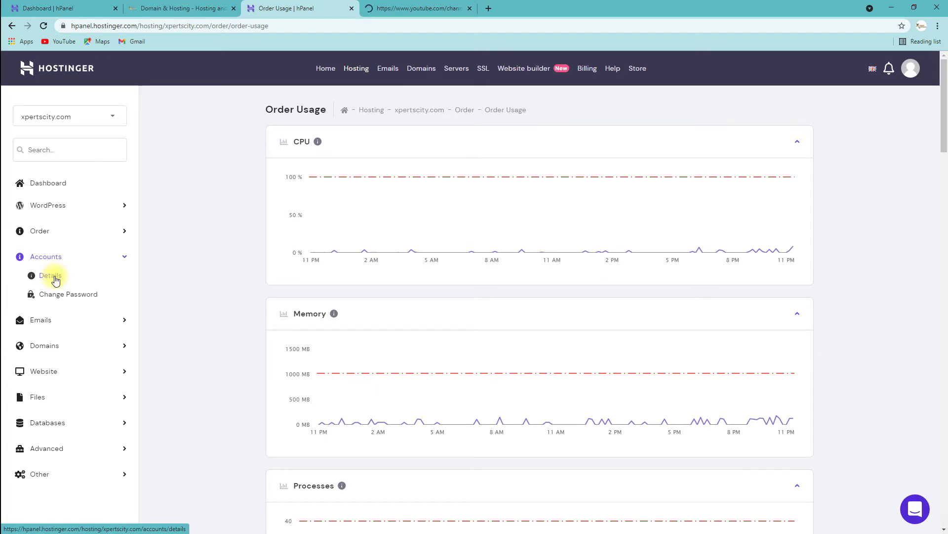
{"action": "left_click", "coordinate": [55, 278]}
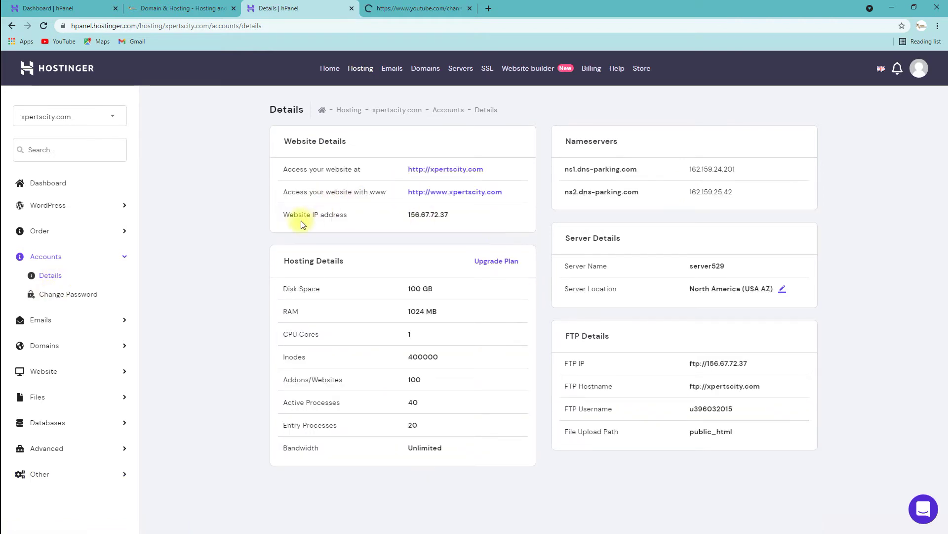
{"action": "left_click_drag", "start_coordinate": [411, 215], "coordinate": [461, 216]}
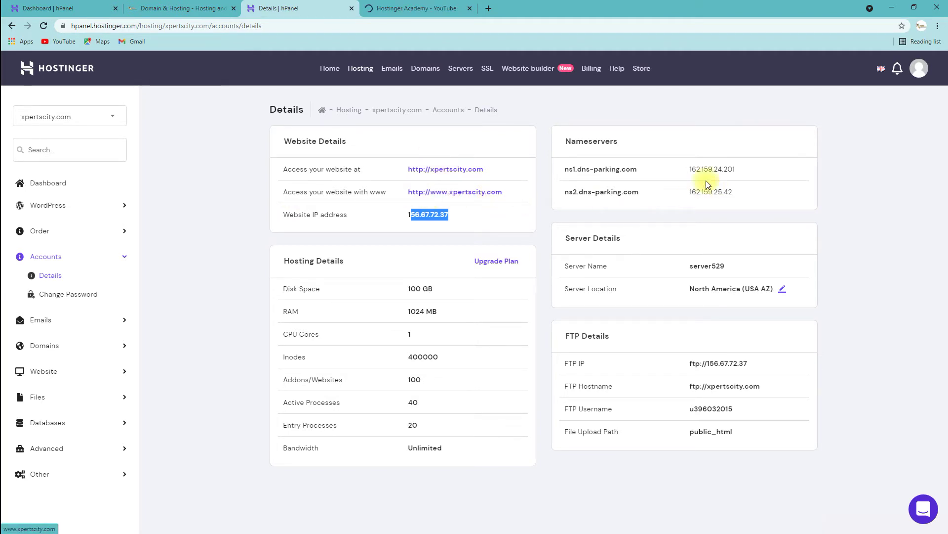
{"action": "left_click_drag", "start_coordinate": [638, 169], "coordinate": [554, 168]}
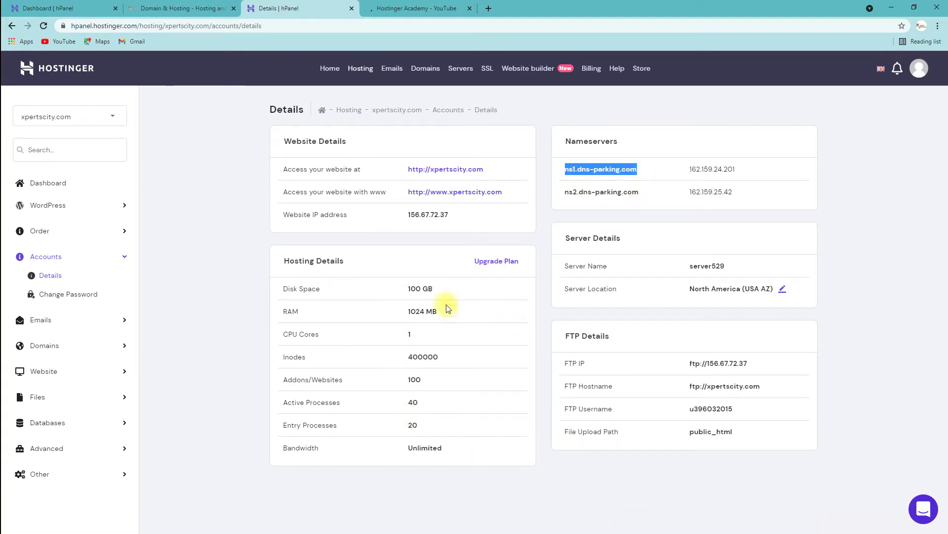
{"action": "double_click", "coordinate": [415, 288]}
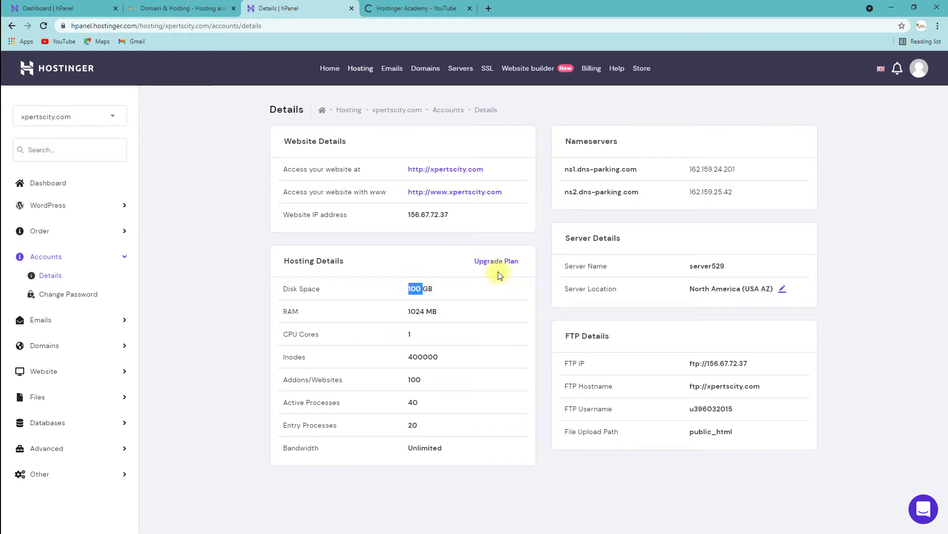
{"action": "left_click_drag", "start_coordinate": [409, 312], "coordinate": [402, 342]}
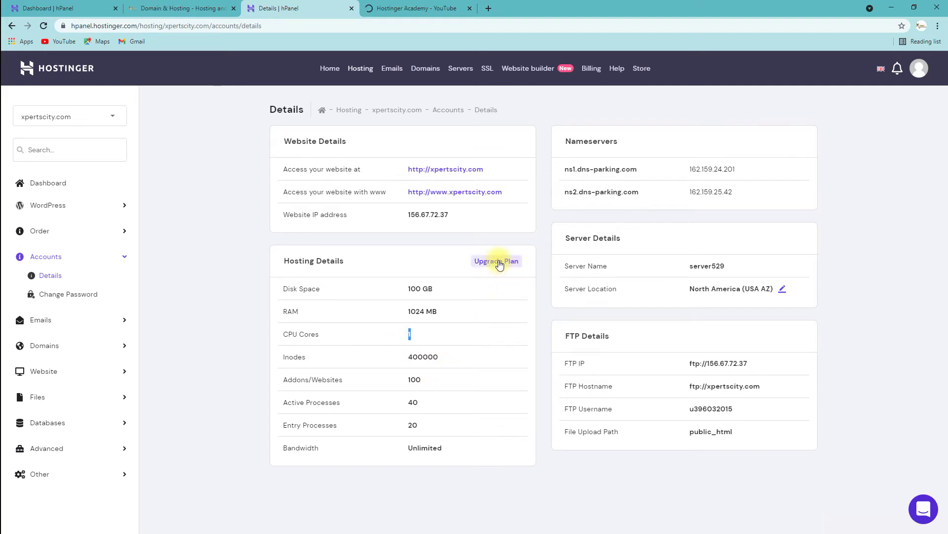
{"action": "left_click_drag", "start_coordinate": [442, 313], "coordinate": [396, 338]}
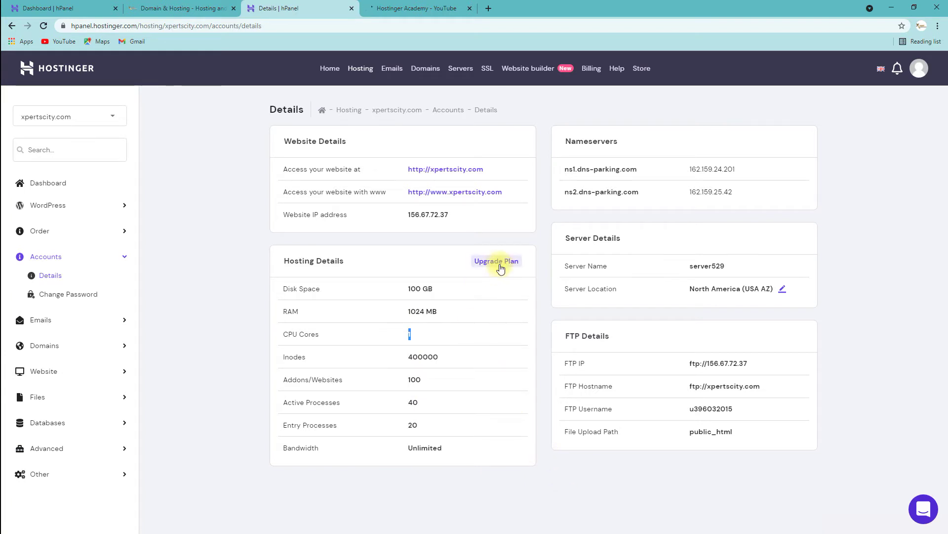
View the email control panel for xpertscity.com, and return to the Hosting Account page
{"action": "left_click", "coordinate": [61, 321]}
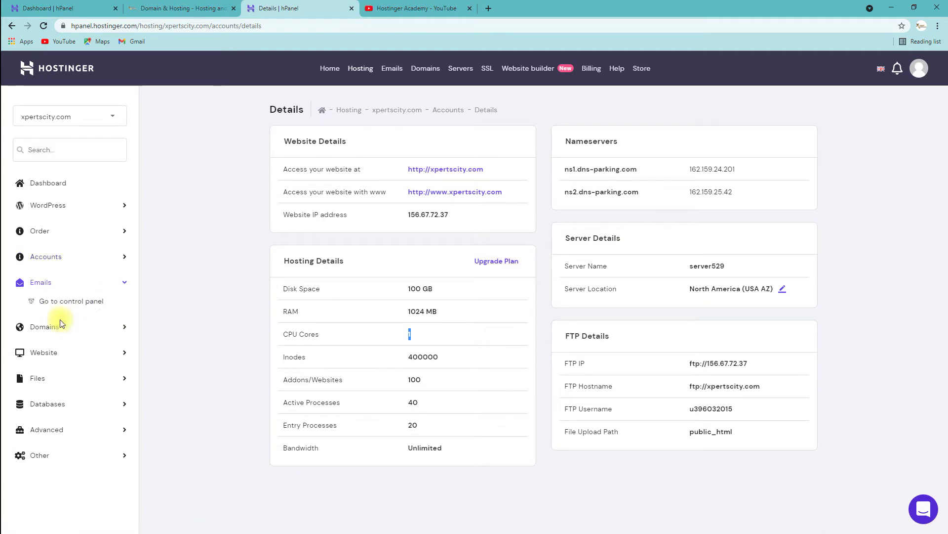
{"action": "left_click", "coordinate": [85, 305]}
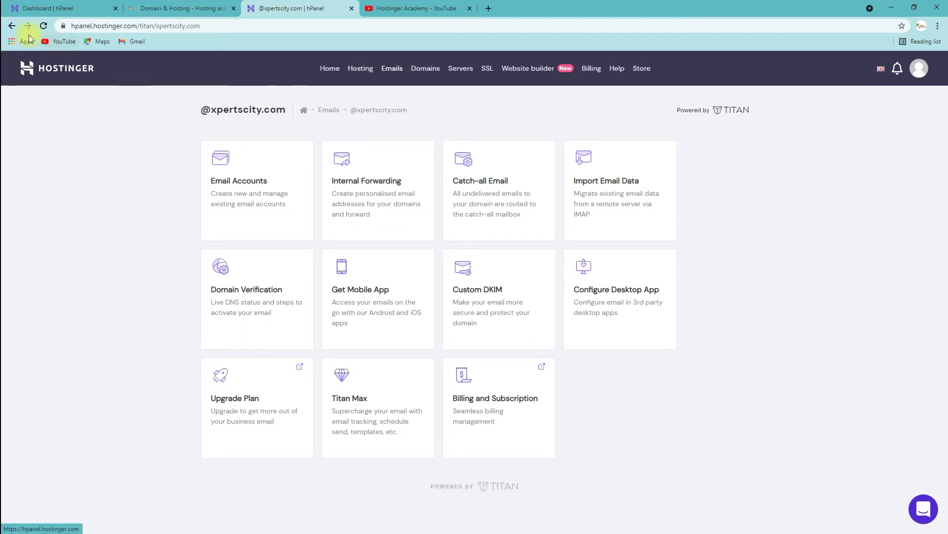
{"action": "left_click", "coordinate": [11, 25]}
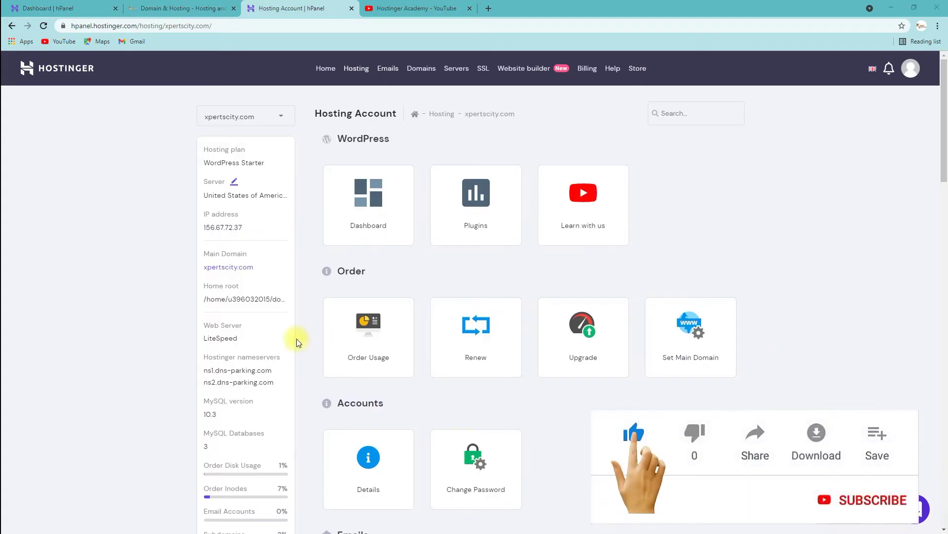
Review the Hosting Account overview, including the plan summary and the Order, Accounts, Emails and Domains sections
{"action": "scroll", "coordinate": [298, 339], "scroll_direction": "down", "scroll_amount": 2}
{"action": "scroll", "coordinate": [348, 340], "scroll_direction": "up", "scroll_amount": 2}
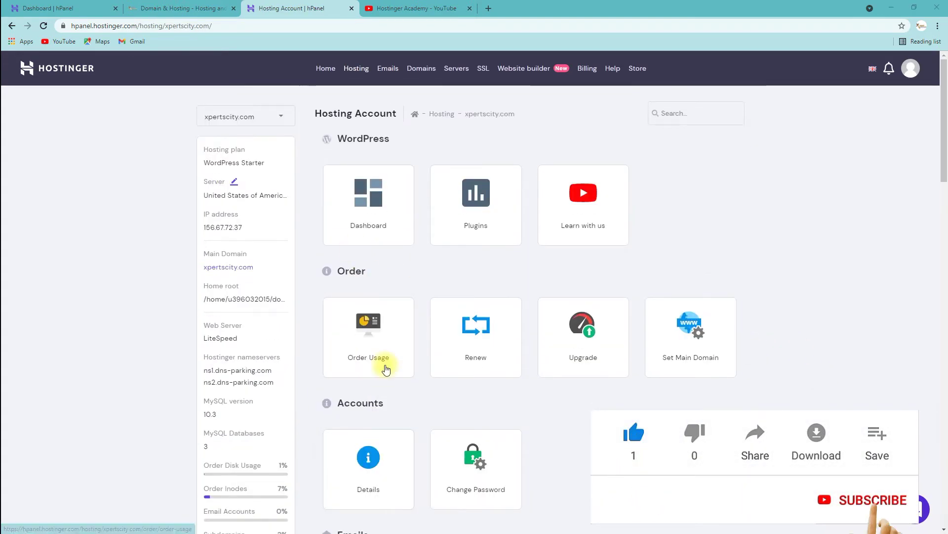
{"action": "scroll", "coordinate": [375, 343], "scroll_direction": "down", "scroll_amount": 3}
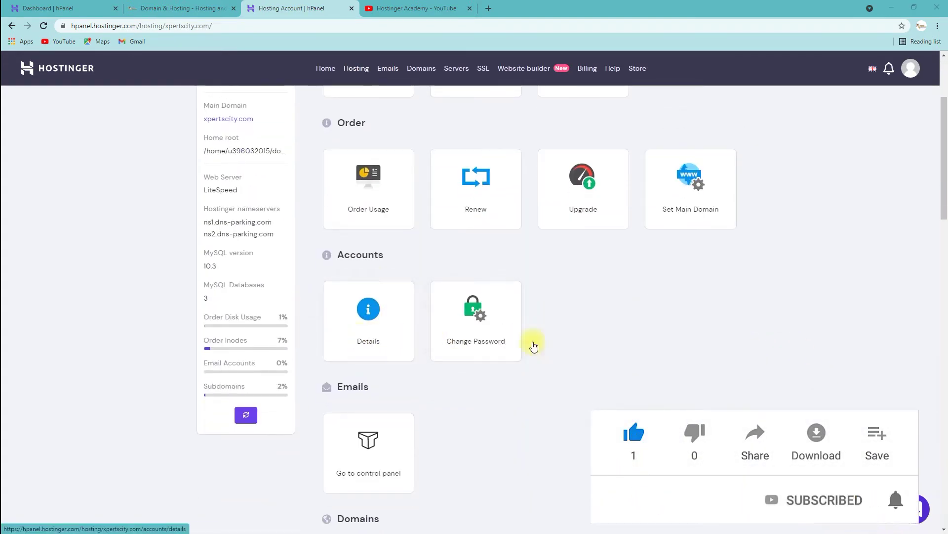
{"action": "scroll", "coordinate": [474, 349], "scroll_direction": "up", "scroll_amount": 3}
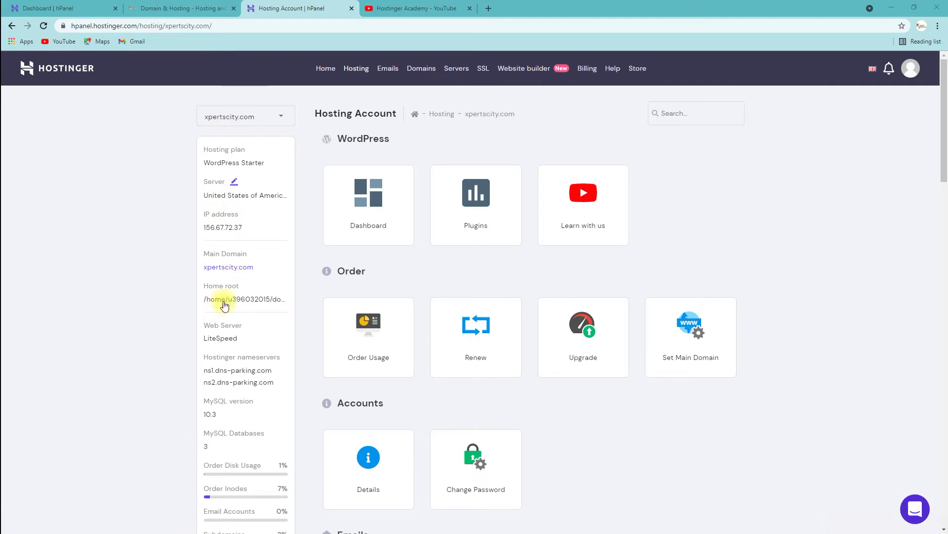
{"action": "scroll", "coordinate": [236, 379], "scroll_direction": "down", "scroll_amount": 2}
{"action": "scroll", "coordinate": [236, 380], "scroll_direction": "up", "scroll_amount": 2}
{"action": "scroll", "coordinate": [599, 429], "scroll_direction": "down", "scroll_amount": 2}
{"action": "scroll", "coordinate": [543, 346], "scroll_direction": "down", "scroll_amount": 4}
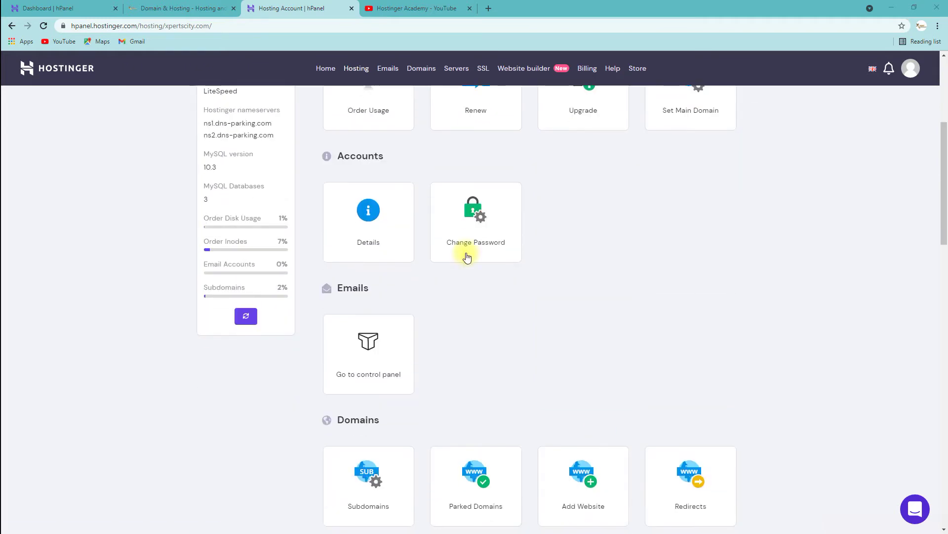
Review the Domains and Website sections of the Hosting Account page, from Subdomains and Cloudflare to Auto Installer and Access Logs
{"action": "scroll", "coordinate": [368, 356], "scroll_direction": "down", "scroll_amount": 4}
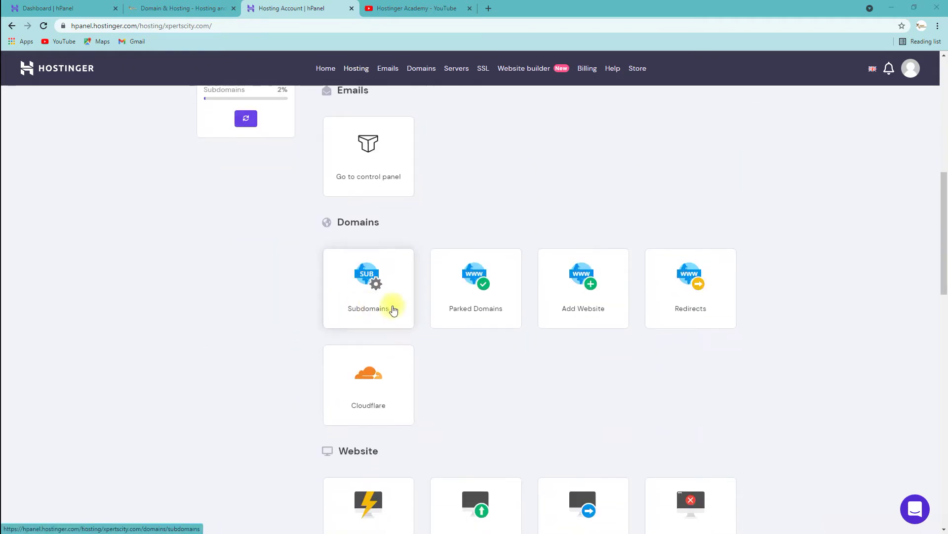
{"action": "double_click", "coordinate": [343, 222]}
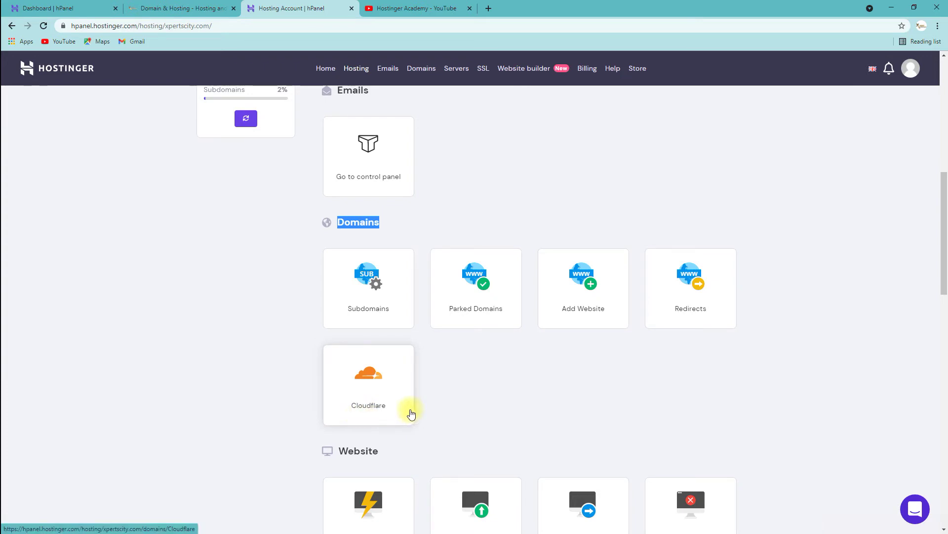
{"action": "scroll", "coordinate": [499, 393], "scroll_direction": "down", "scroll_amount": 2}
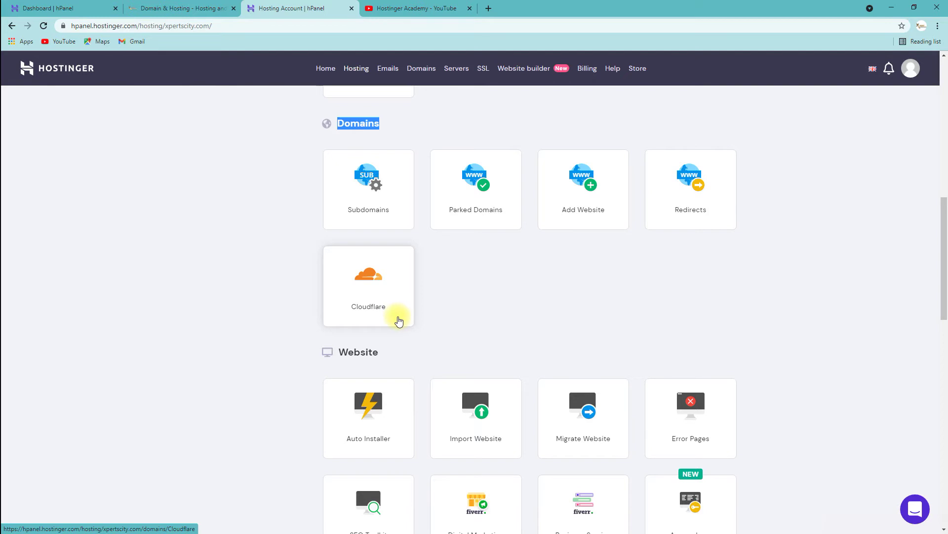
{"action": "scroll", "coordinate": [399, 320], "scroll_direction": "down", "scroll_amount": 3}
{"action": "scroll", "coordinate": [413, 288], "scroll_direction": "up", "scroll_amount": 3}
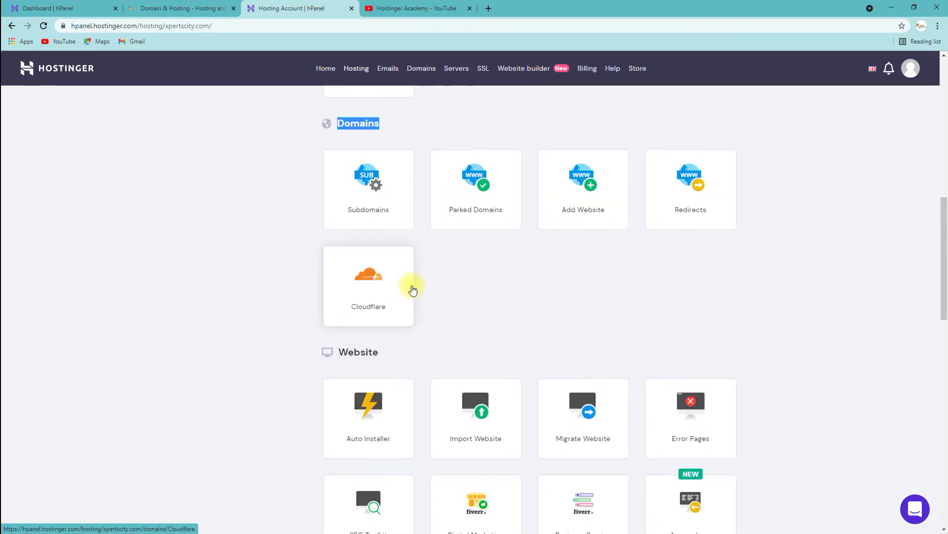
{"action": "scroll", "coordinate": [420, 294], "scroll_direction": "down", "scroll_amount": 4}
{"action": "scroll", "coordinate": [346, 244], "scroll_direction": "up", "scroll_amount": 2}
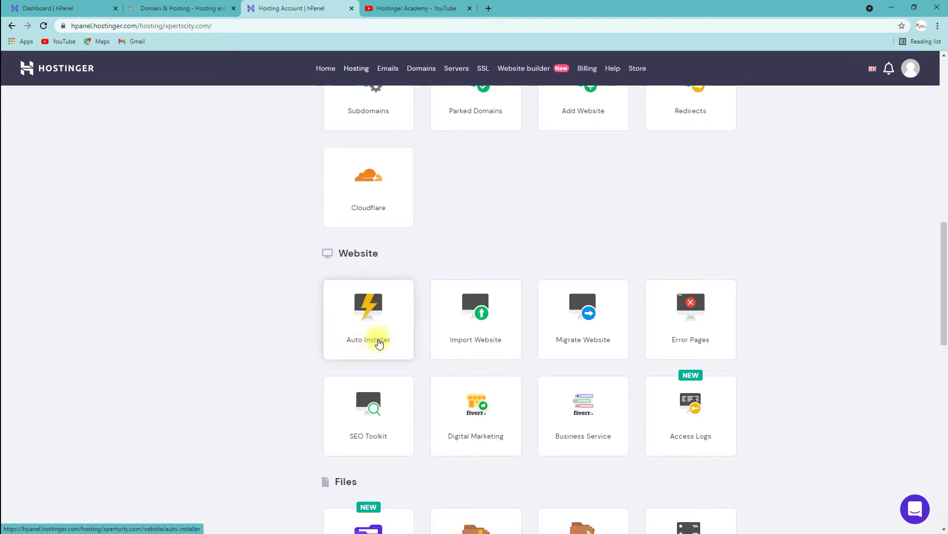
{"action": "left_click", "coordinate": [262, 342]}
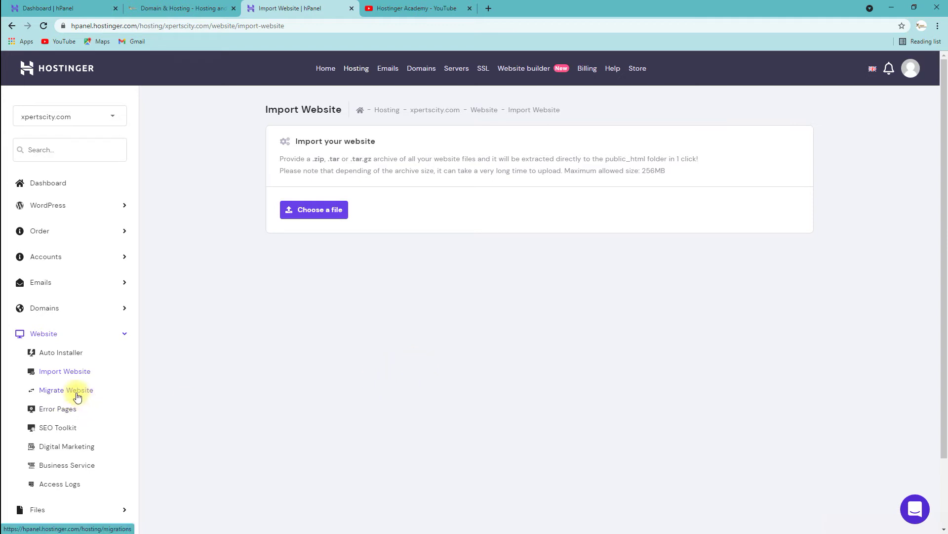
View the Migrate Website page, and check the error codes and descriptions on the Error Pages page, starting with Bad request
{"action": "left_click", "coordinate": [77, 396]}
{"action": "left_click", "coordinate": [224, 411]}
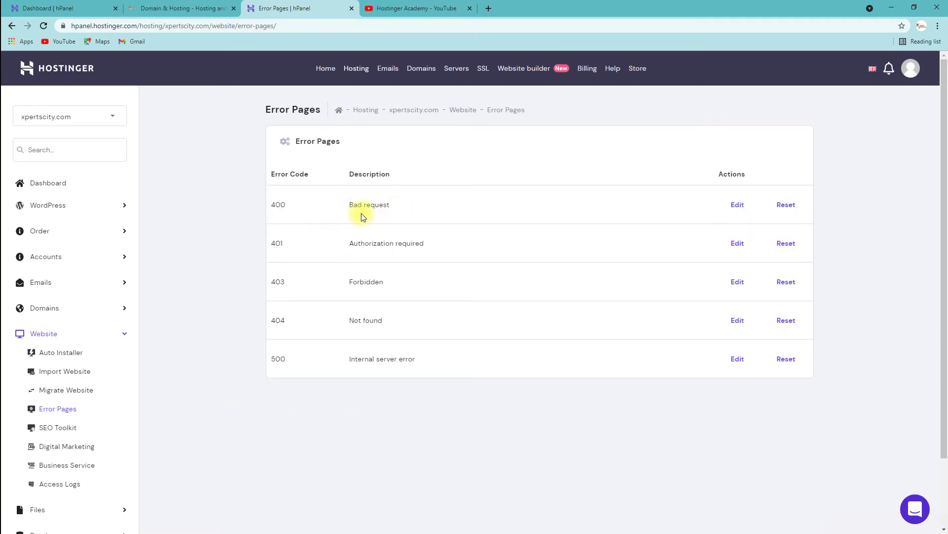
{"action": "left_click_drag", "start_coordinate": [346, 207], "coordinate": [405, 203]}
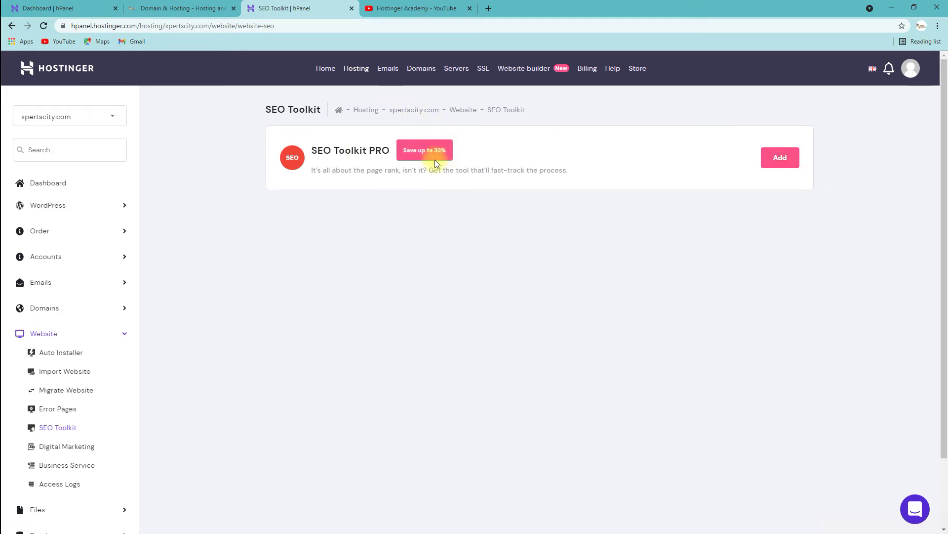
Open the Digital Marketing and Business Service pages in separate browser tabs, returning to the SEO Toolkit page after each
{"action": "left_click", "coordinate": [76, 447]}
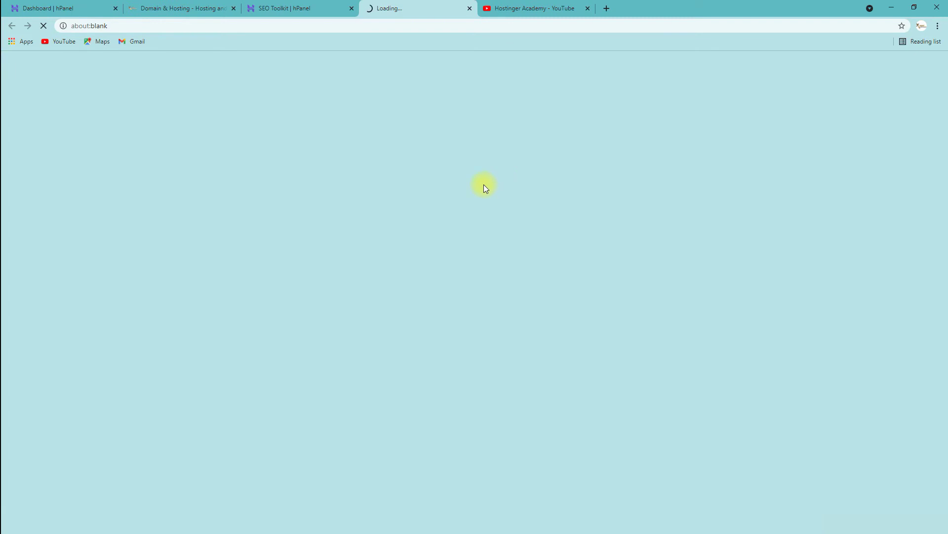
{"action": "left_click", "coordinate": [297, 8]}
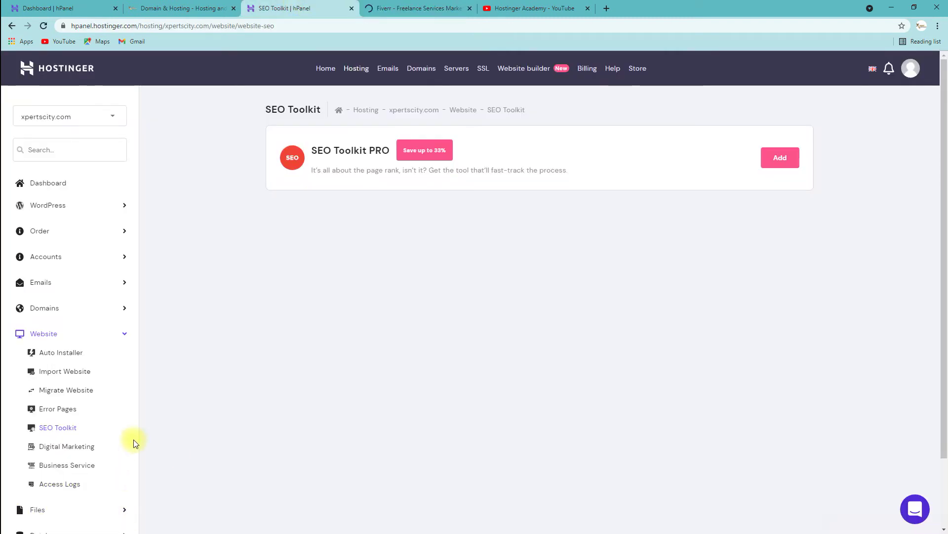
{"action": "scroll", "coordinate": [134, 444], "scroll_direction": "down", "scroll_amount": 2}
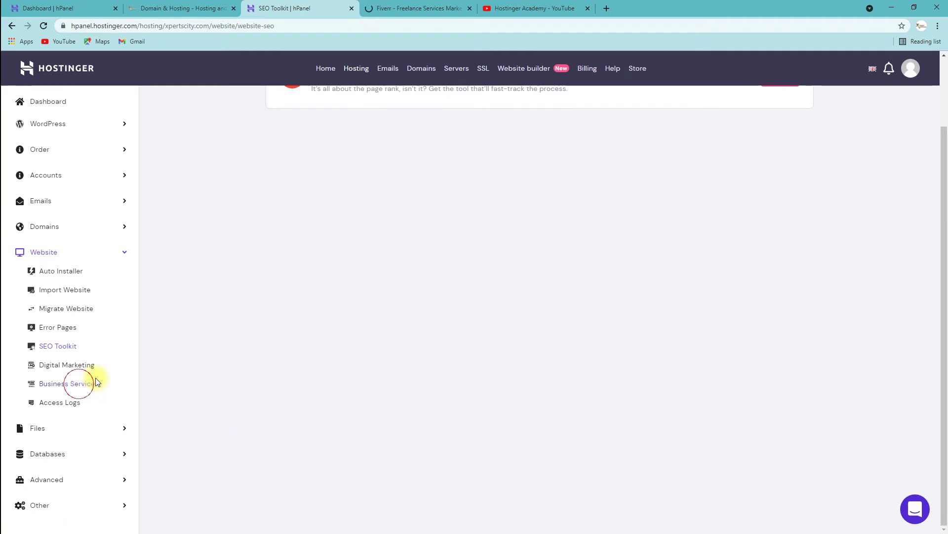
{"action": "left_click", "coordinate": [79, 384]}
{"action": "left_click", "coordinate": [304, 8]}
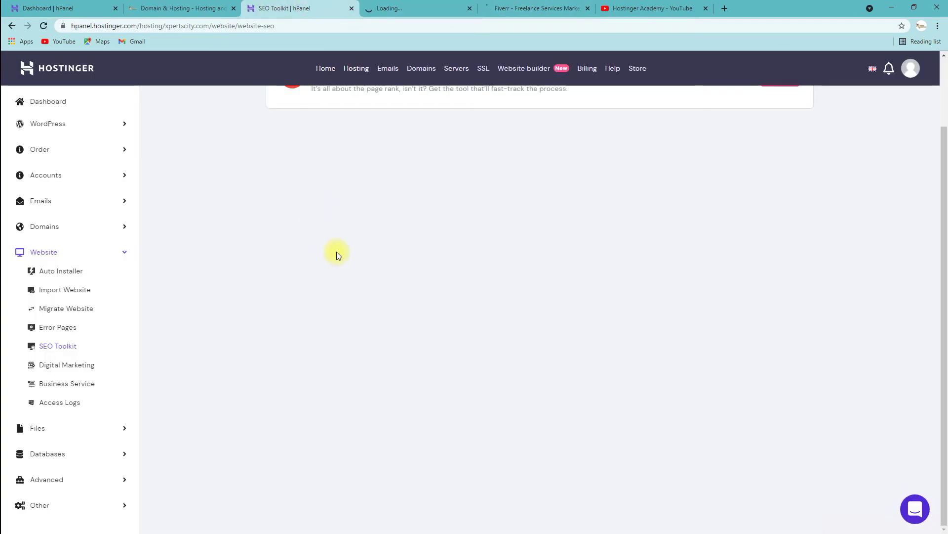
Look over the opened Fiverr and Fiverr Business pages, and return to the SEO Toolkit page in hPanel
{"action": "left_click", "coordinate": [524, 7]}
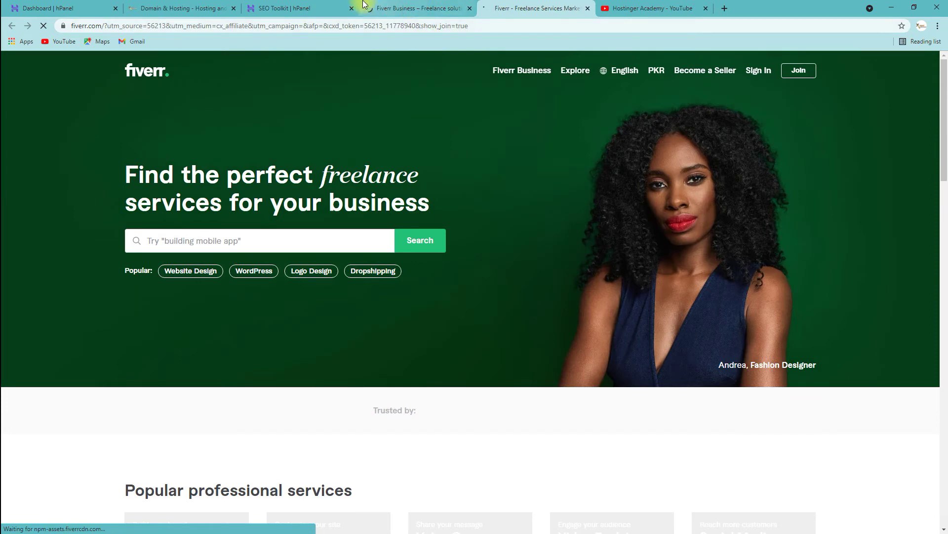
{"action": "left_click", "coordinate": [296, 8]}
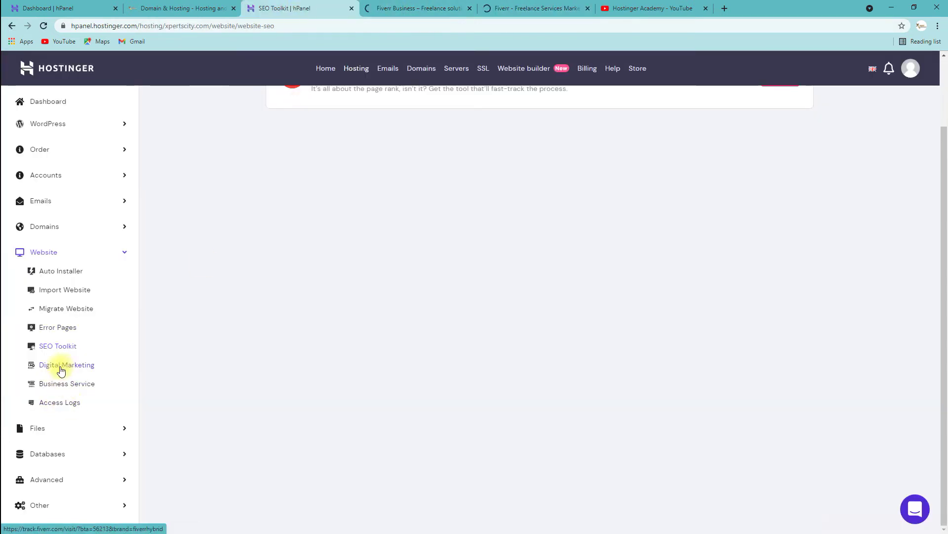
{"action": "left_click", "coordinate": [434, 8]}
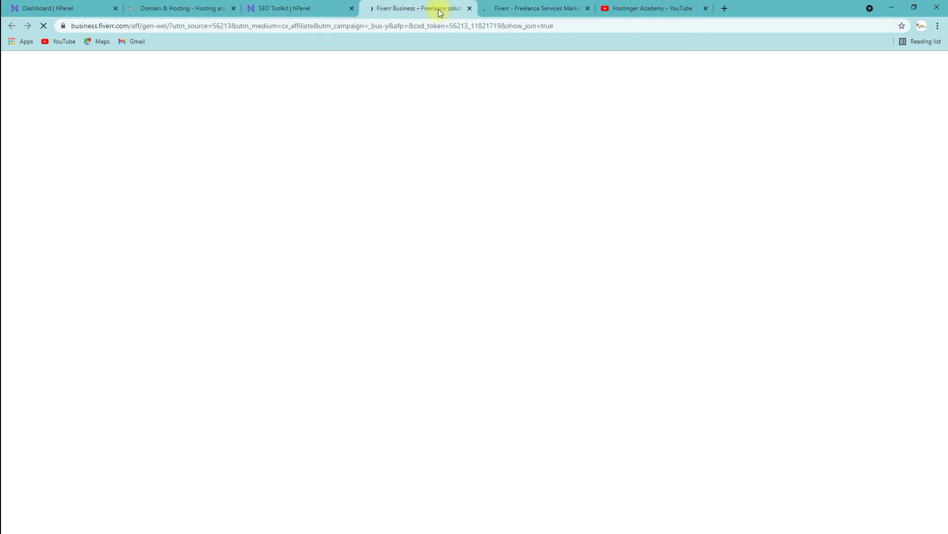
{"action": "left_click", "coordinate": [298, 5]}
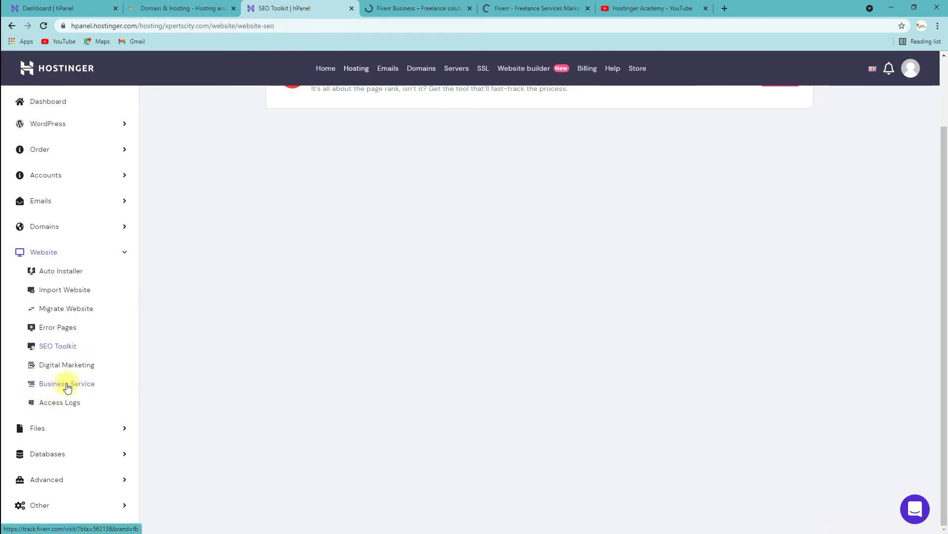
{"action": "left_click", "coordinate": [536, 9]}
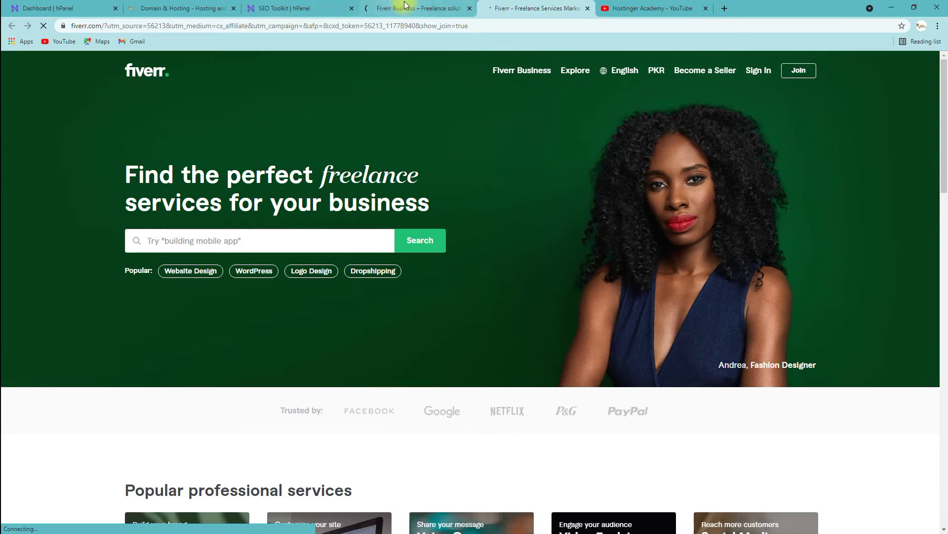
{"action": "left_click", "coordinate": [420, 7]}
{"action": "left_click", "coordinate": [296, 8]}
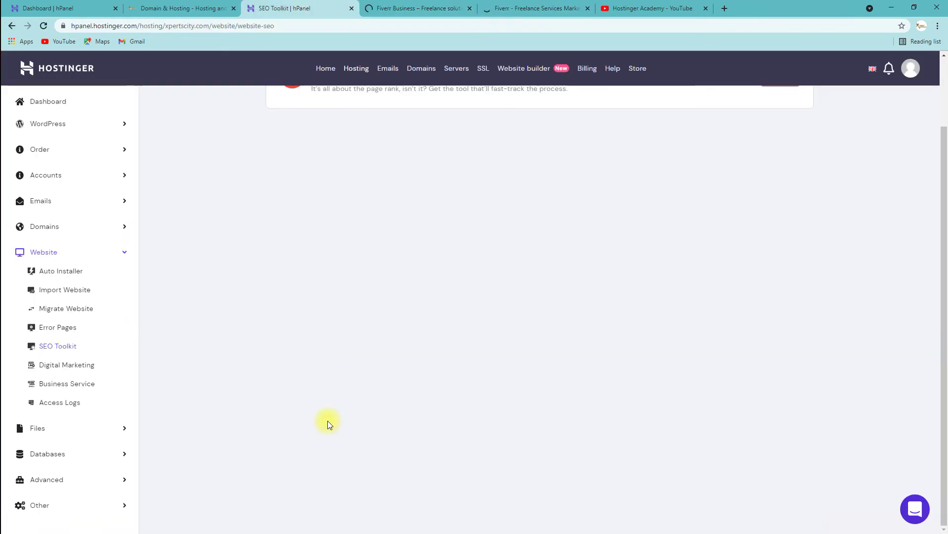
Open the Access Logs for xpertscity.com and examine the logged requests, including the first entry's time and IP address
{"action": "left_click", "coordinate": [58, 404]}
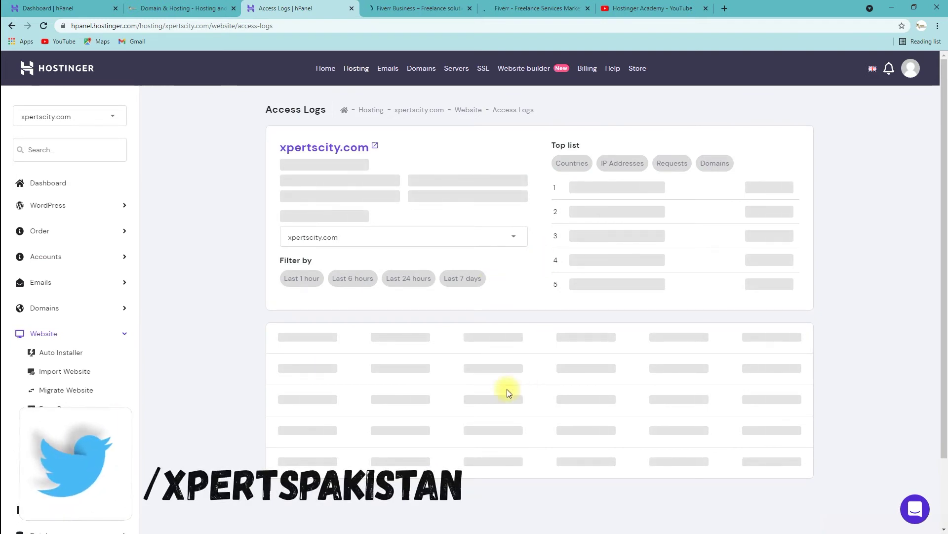
{"action": "scroll", "coordinate": [339, 296], "scroll_direction": "down", "scroll_amount": 2}
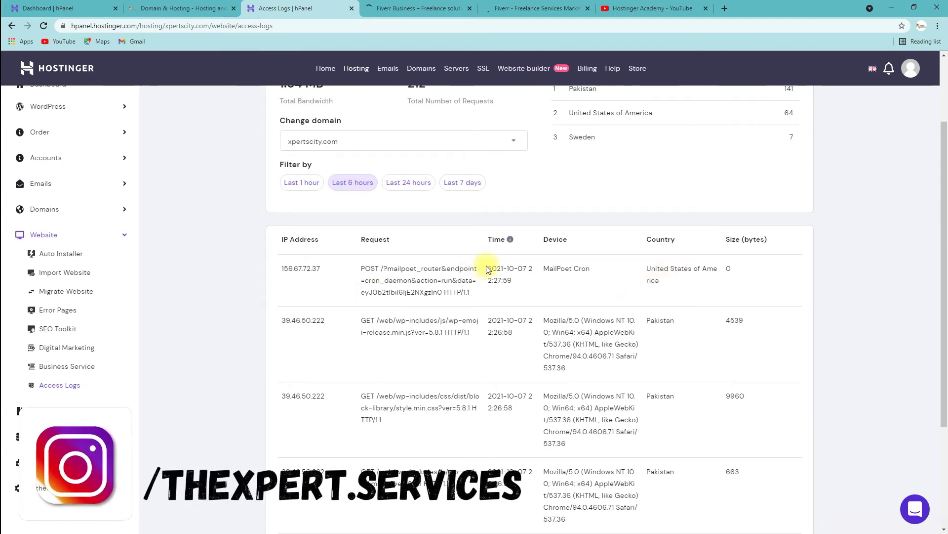
{"action": "left_click", "coordinate": [503, 278]}
{"action": "triple_click", "coordinate": [502, 278]}
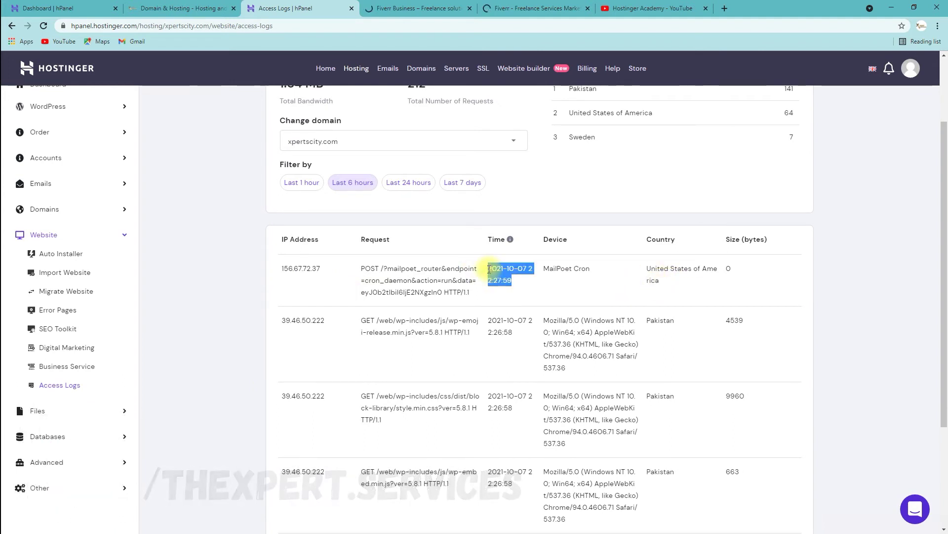
{"action": "double_click", "coordinate": [288, 268]}
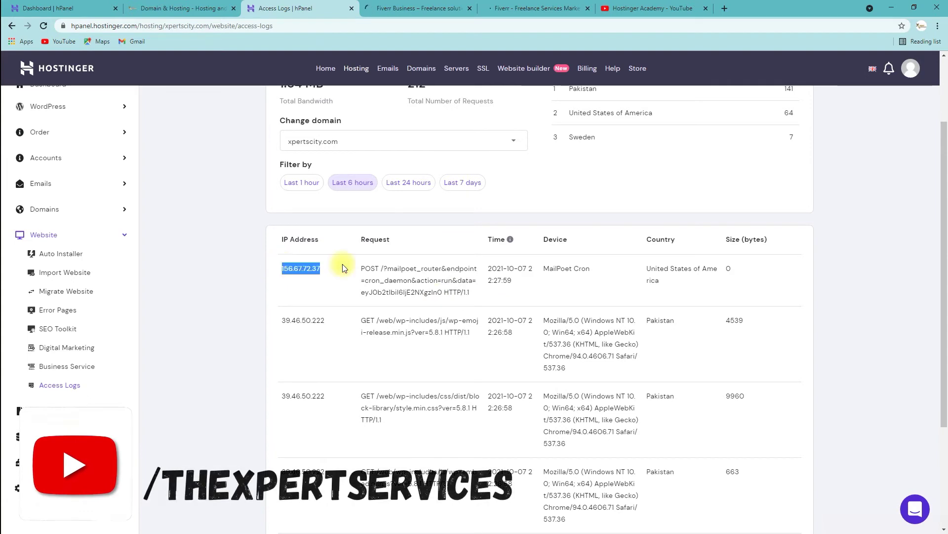
{"action": "scroll", "coordinate": [609, 319], "scroll_direction": "down", "scroll_amount": 3}
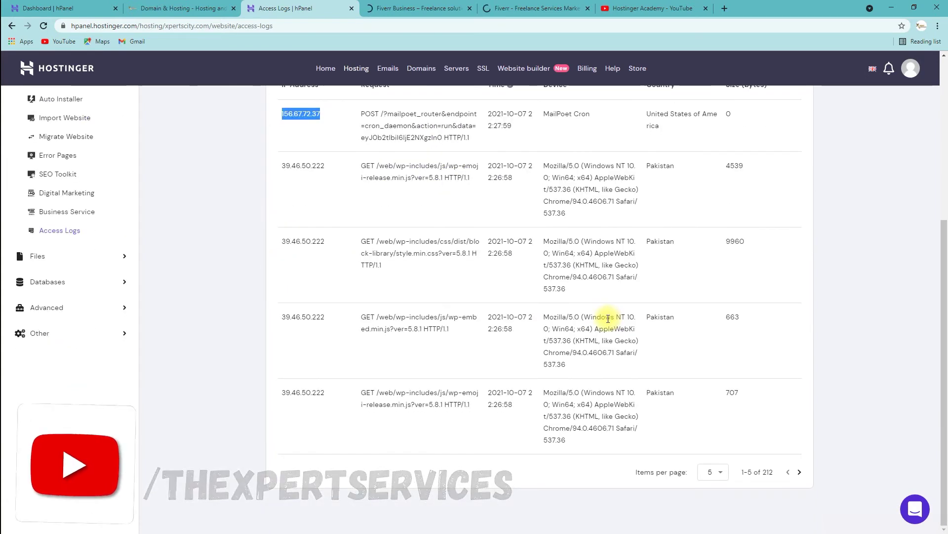
Check the top countries list in the Access Logs, including Pakistan and the United States of America
{"action": "scroll", "coordinate": [608, 316], "scroll_direction": "up", "scroll_amount": 5}
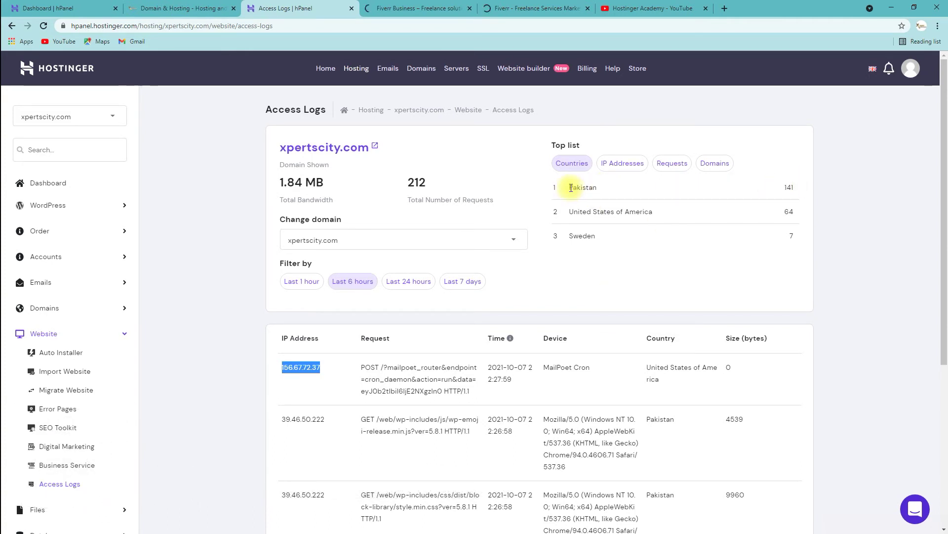
{"action": "left_click_drag", "start_coordinate": [571, 188], "coordinate": [608, 187]}
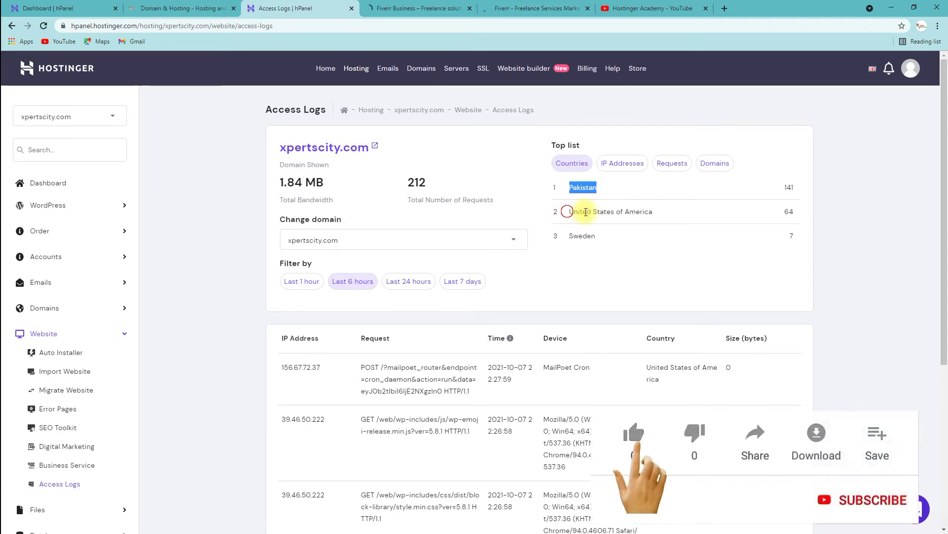
{"action": "left_click_drag", "start_coordinate": [569, 212], "coordinate": [626, 212]}
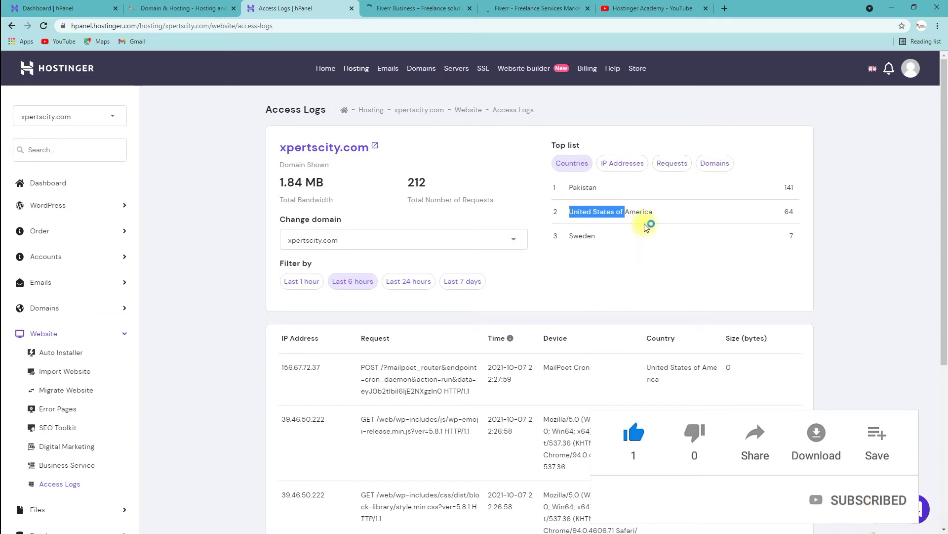
{"action": "scroll", "coordinate": [316, 267], "scroll_direction": "down", "scroll_amount": 5}
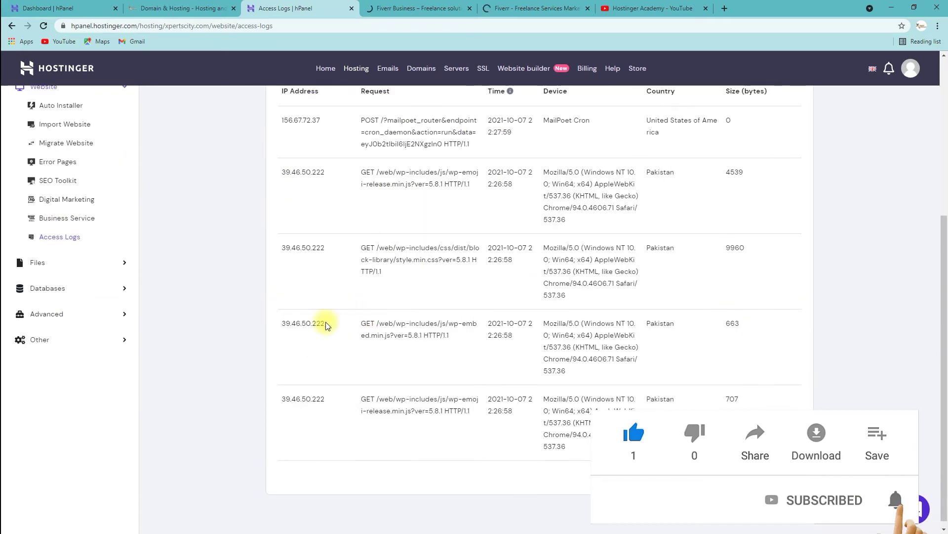
Open File manager (beta) from the Files section and check the disk space used by the site
{"action": "scroll", "coordinate": [296, 328], "scroll_direction": "up", "scroll_amount": 2}
{"action": "scroll", "coordinate": [168, 367], "scroll_direction": "up", "scroll_amount": 1}
{"action": "scroll", "coordinate": [165, 368], "scroll_direction": "up", "scroll_amount": 1}
{"action": "left_click", "coordinate": [55, 412]}
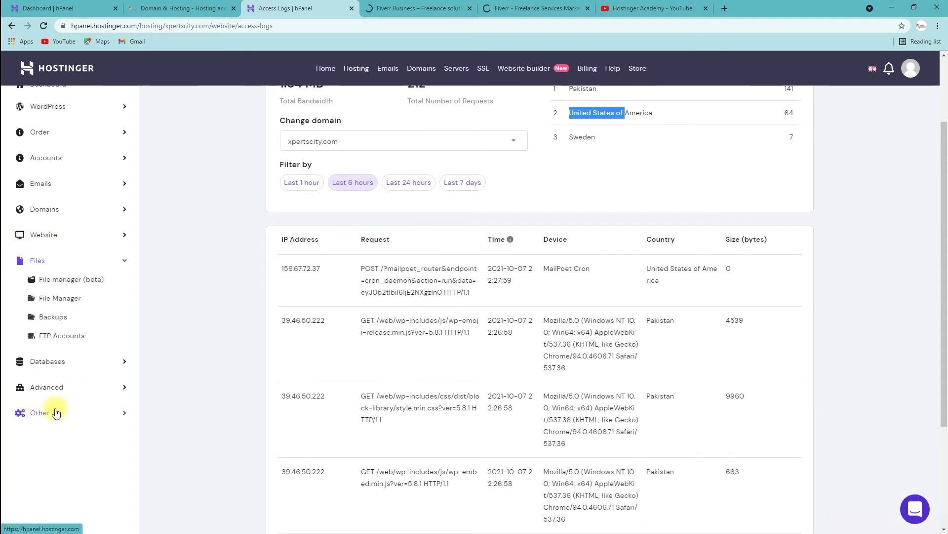
{"action": "left_click", "coordinate": [55, 281]}
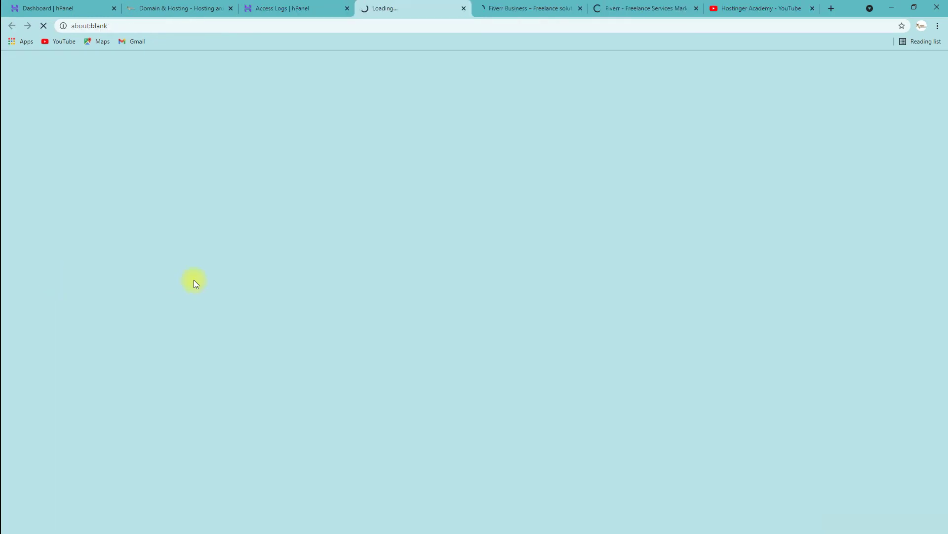
{"action": "left_click", "coordinate": [271, 7]}
{"action": "left_click", "coordinate": [393, 5]}
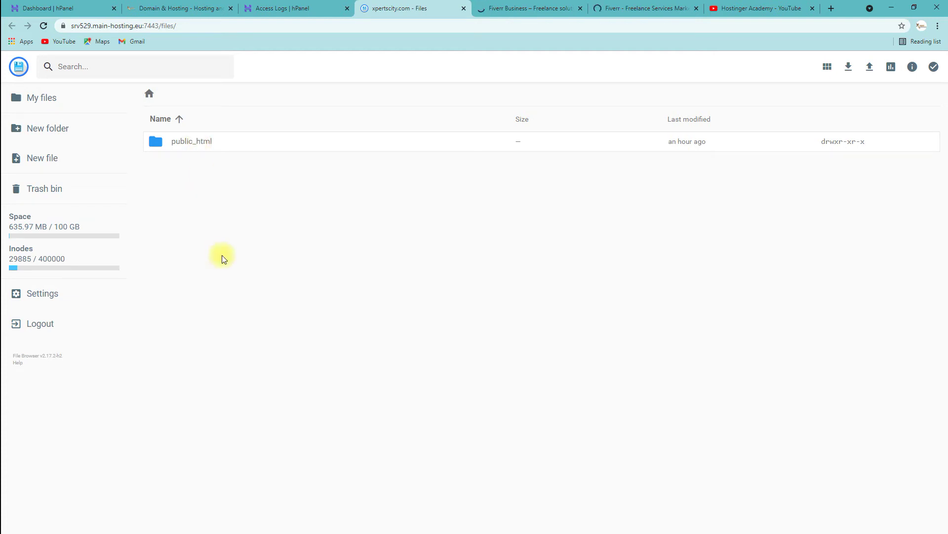
{"action": "left_click_drag", "start_coordinate": [12, 227], "coordinate": [85, 227]}
{"action": "double_click", "coordinate": [15, 227]}
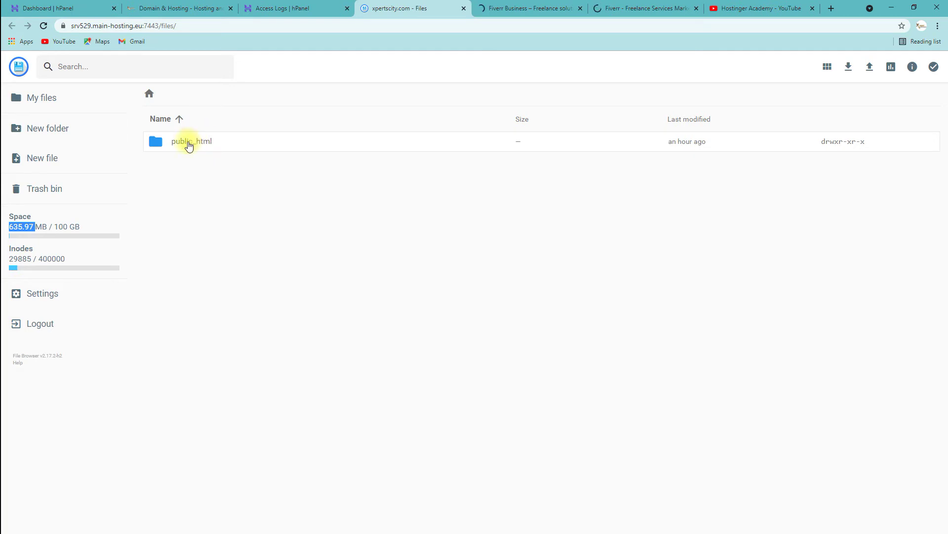
Open the public_html folder and look through its WordPress folders and files
{"action": "left_click", "coordinate": [189, 145]}
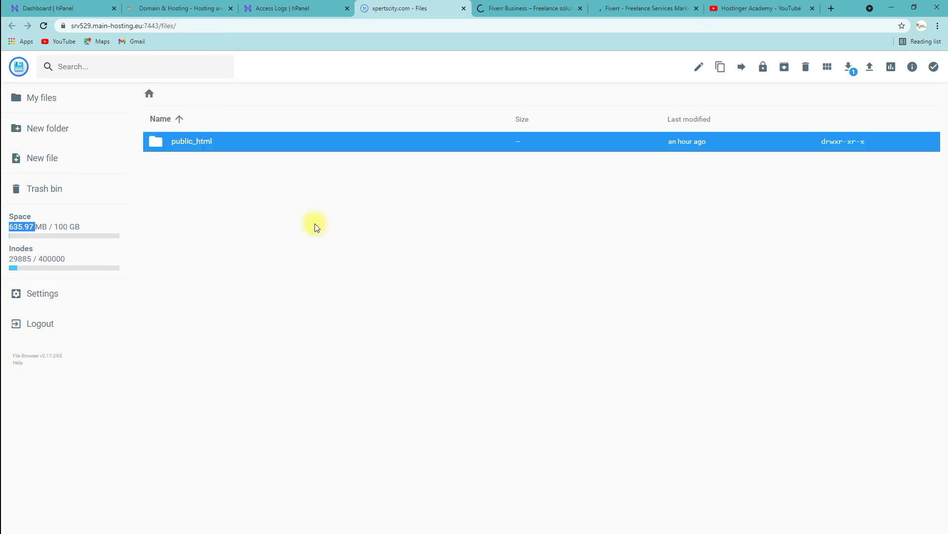
{"action": "double_click", "coordinate": [206, 144]}
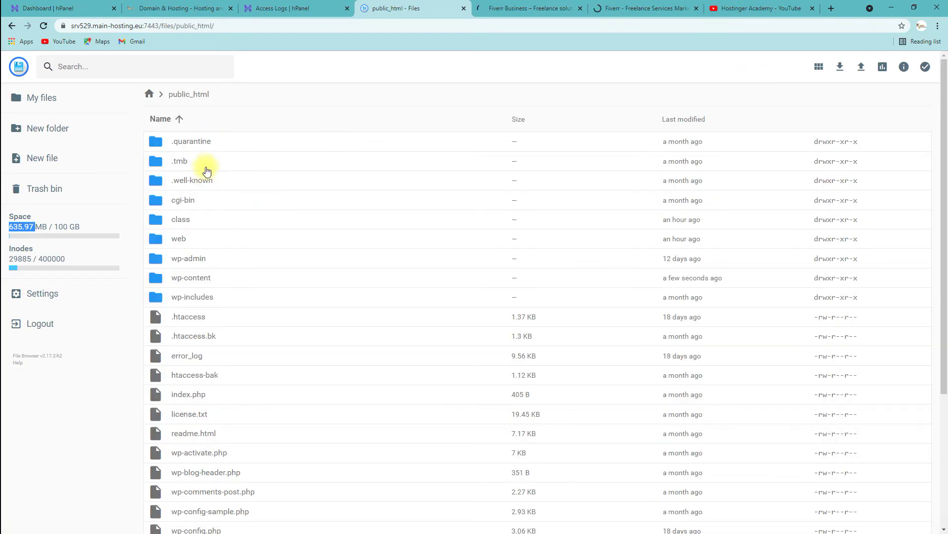
{"action": "scroll", "coordinate": [217, 197], "scroll_direction": "down", "scroll_amount": 3}
{"action": "scroll", "coordinate": [235, 451], "scroll_direction": "up", "scroll_amount": 3}
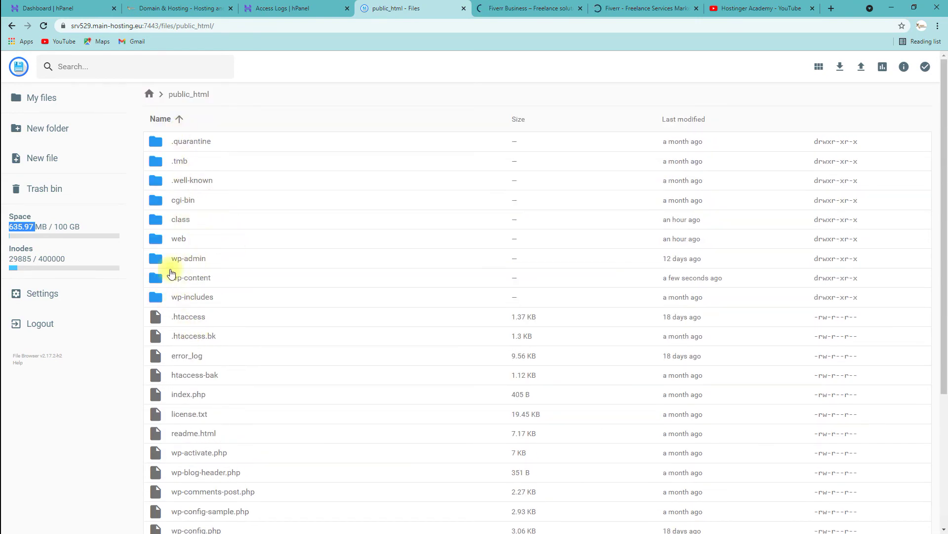
{"action": "scroll", "coordinate": [223, 270], "scroll_direction": "down", "scroll_amount": 3}
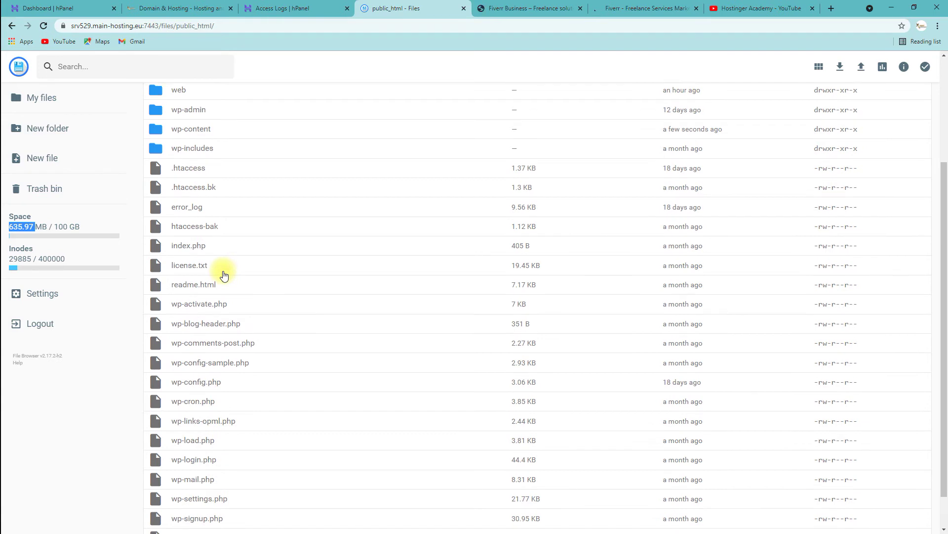
Go back to the file manager's root folder and open the FTP Accounts page for xpertscity.com in hPanel
{"action": "scroll", "coordinate": [207, 286], "scroll_direction": "up", "scroll_amount": 3}
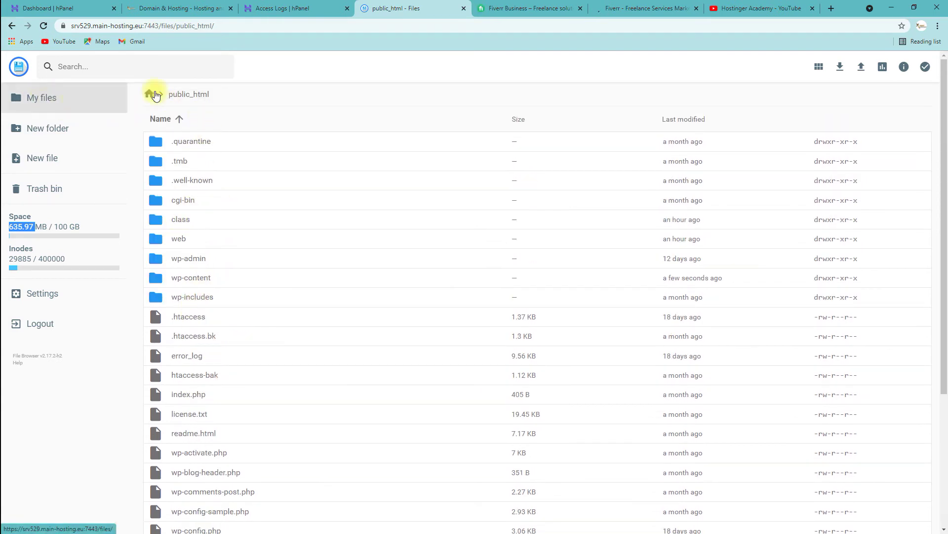
{"action": "left_click", "coordinate": [47, 106]}
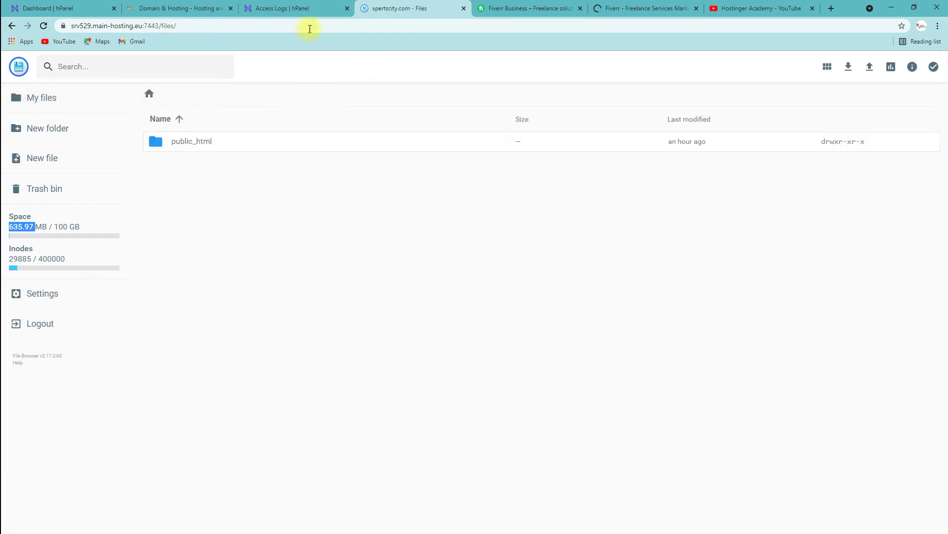
{"action": "left_click", "coordinate": [303, 9]}
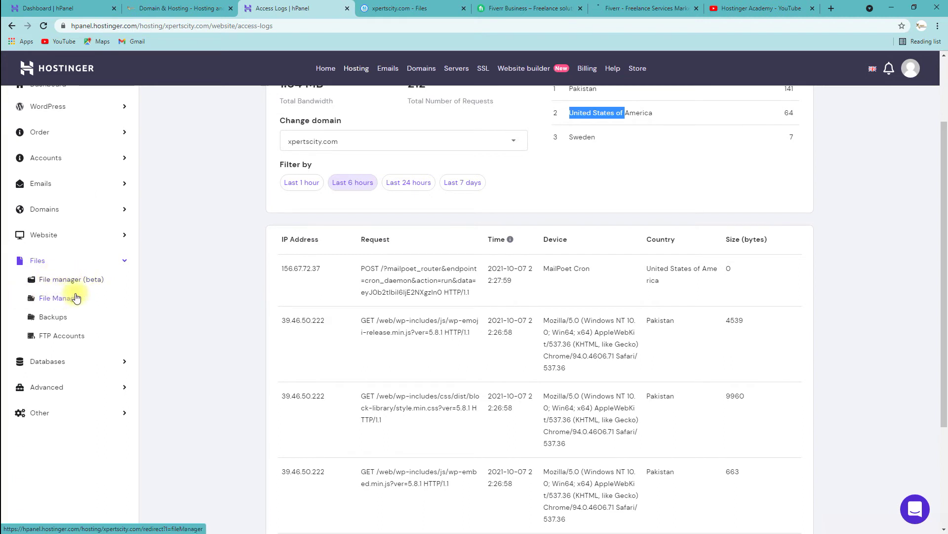
{"action": "left_click", "coordinate": [57, 320]}
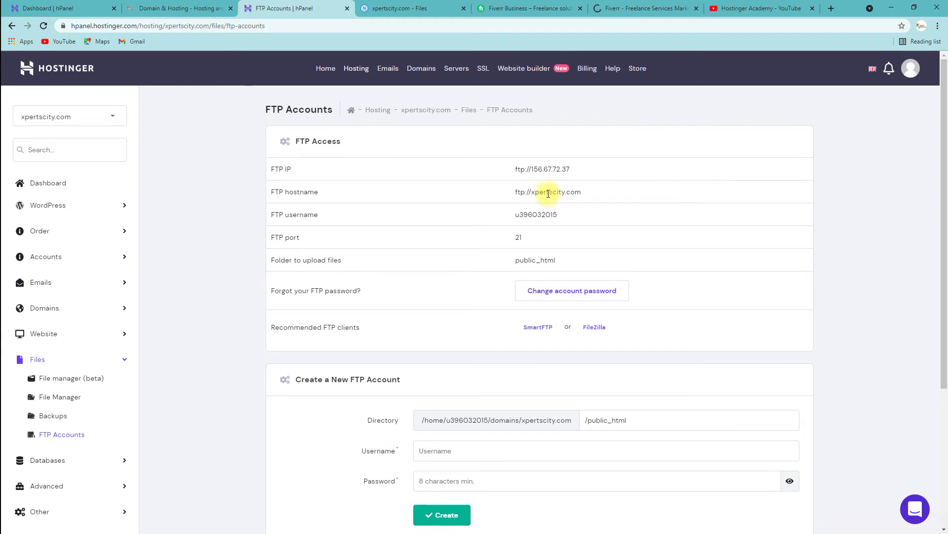
Launch FileZilla Client from the desktop and return to the FTP Accounts page in Chrome
{"action": "left_click", "coordinate": [892, 9]}
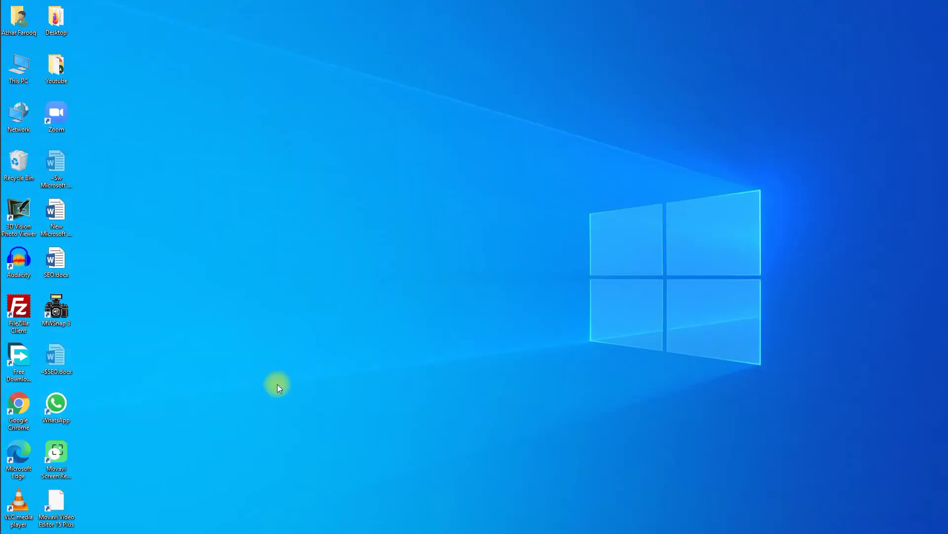
{"action": "double_click", "coordinate": [18, 328]}
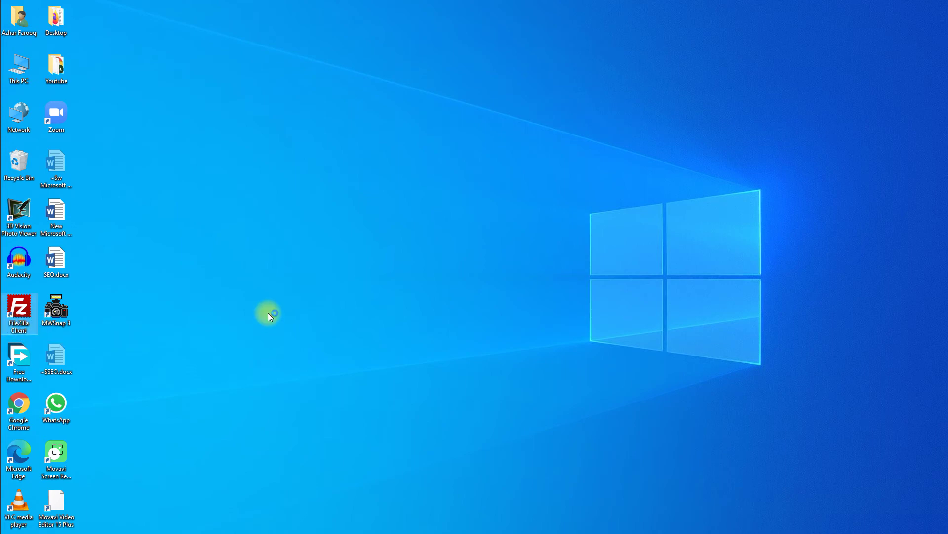
{"action": "mouse_move", "coordinate": [10, 180]}
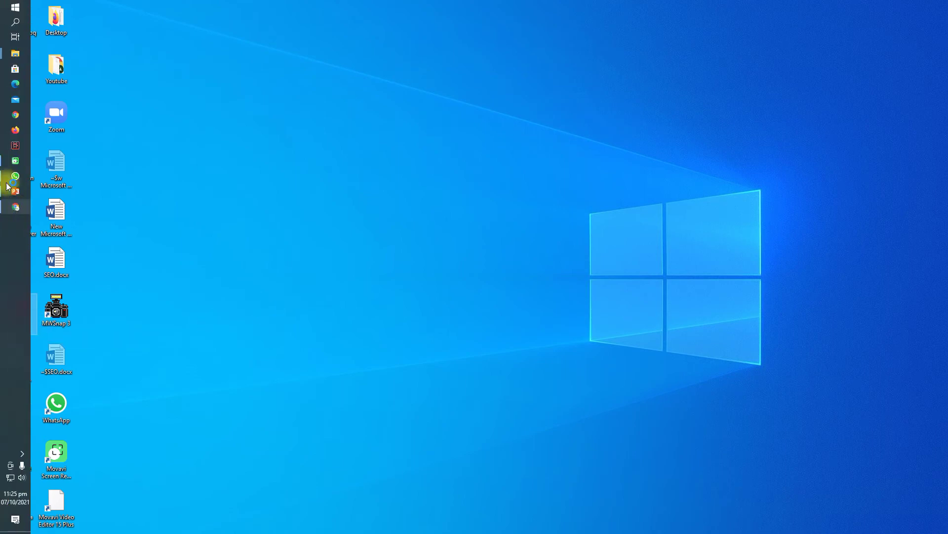
{"action": "left_click", "coordinate": [15, 207]}
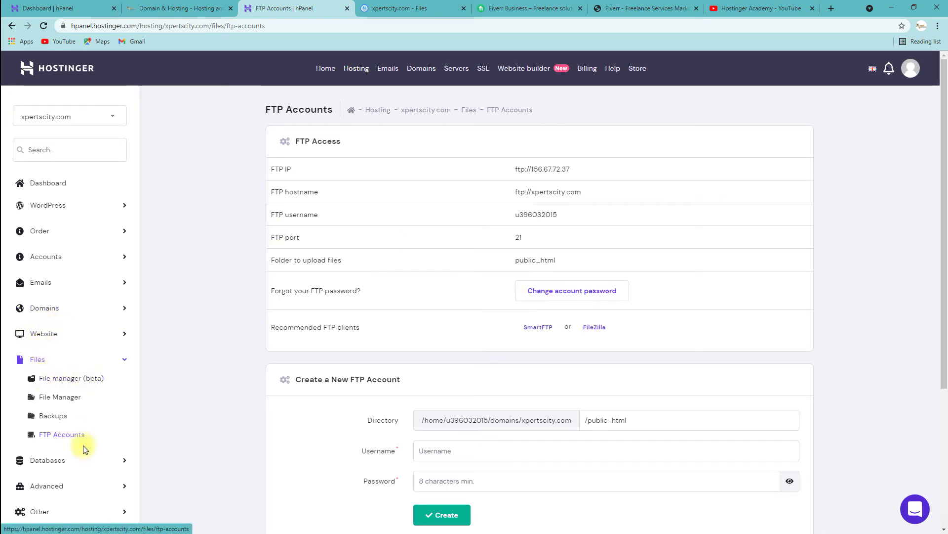
{"action": "left_click", "coordinate": [64, 435]}
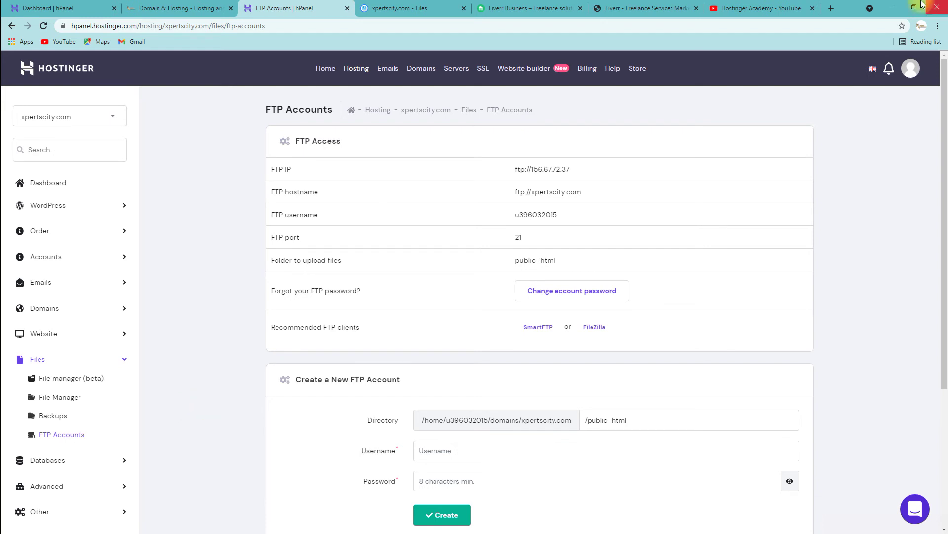
Switch to FileZilla and examine the Host, Username and Password fields used for a quick connection
{"action": "left_click", "coordinate": [892, 8]}
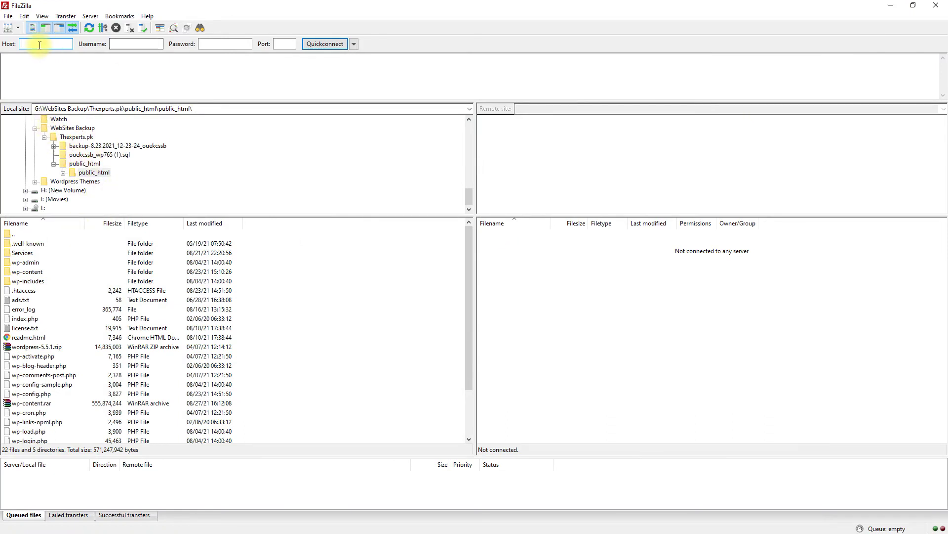
{"action": "left_click", "coordinate": [119, 44]}
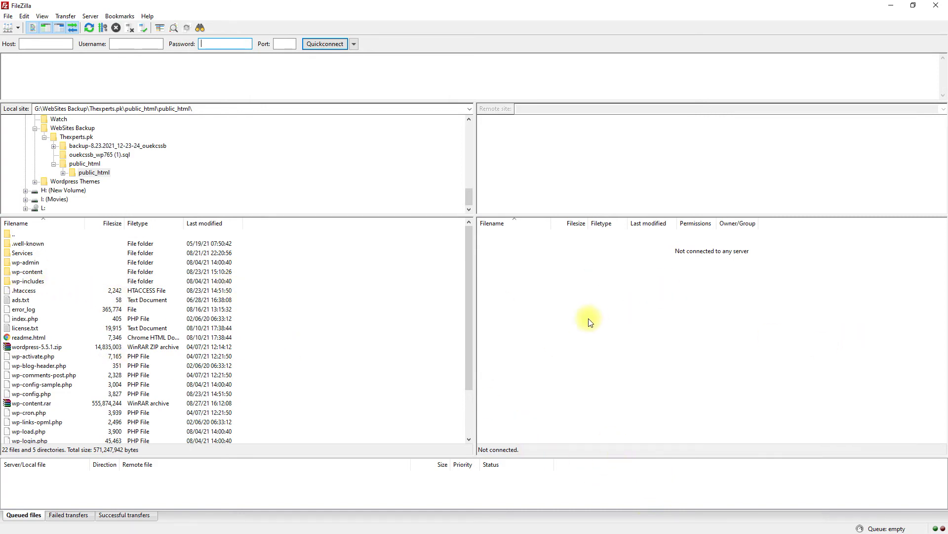
{"action": "left_click", "coordinate": [890, 5]}
Switch back to Chrome, check the FTP account creation form and open the MySQL Databases page
{"action": "mouse_move", "coordinate": [4, 207]}
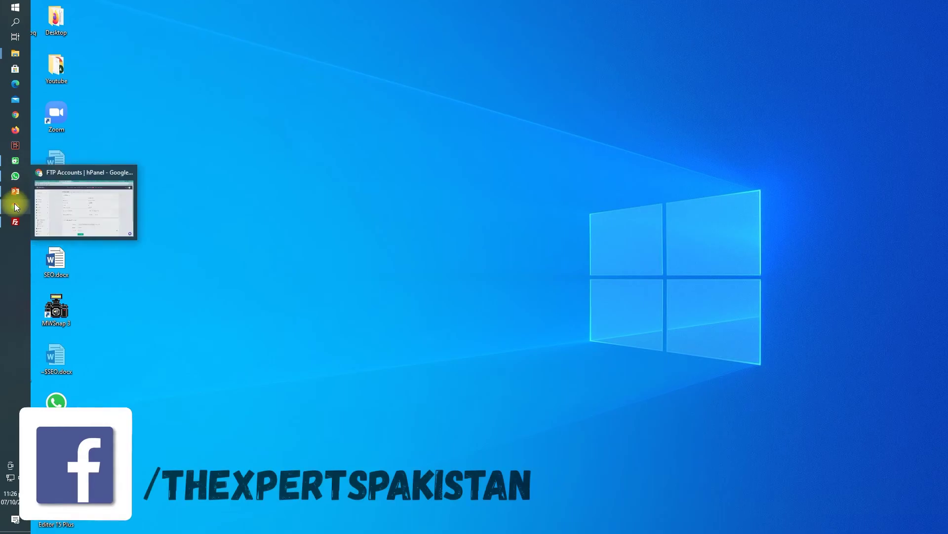
{"action": "left_click", "coordinate": [15, 207]}
{"action": "scroll", "coordinate": [212, 396], "scroll_direction": "down", "scroll_amount": 3}
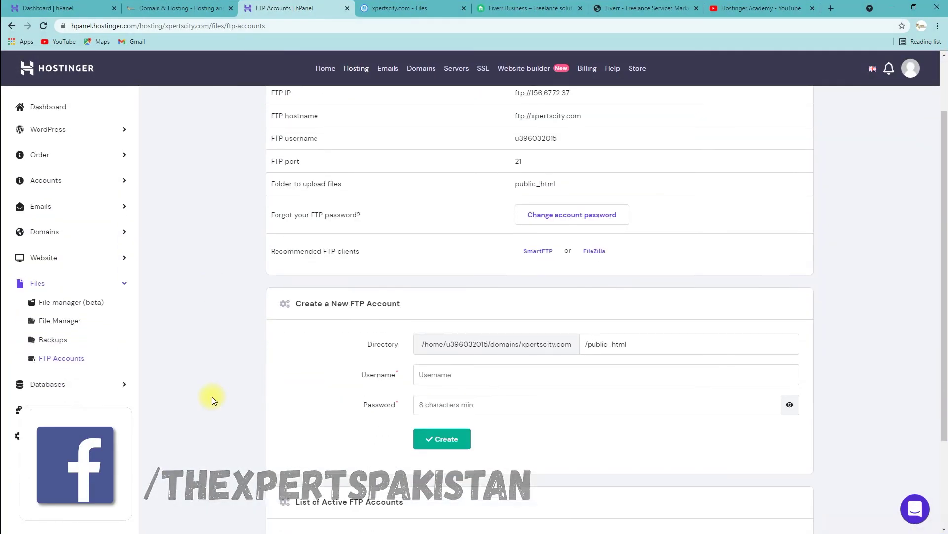
{"action": "left_click", "coordinate": [122, 312]}
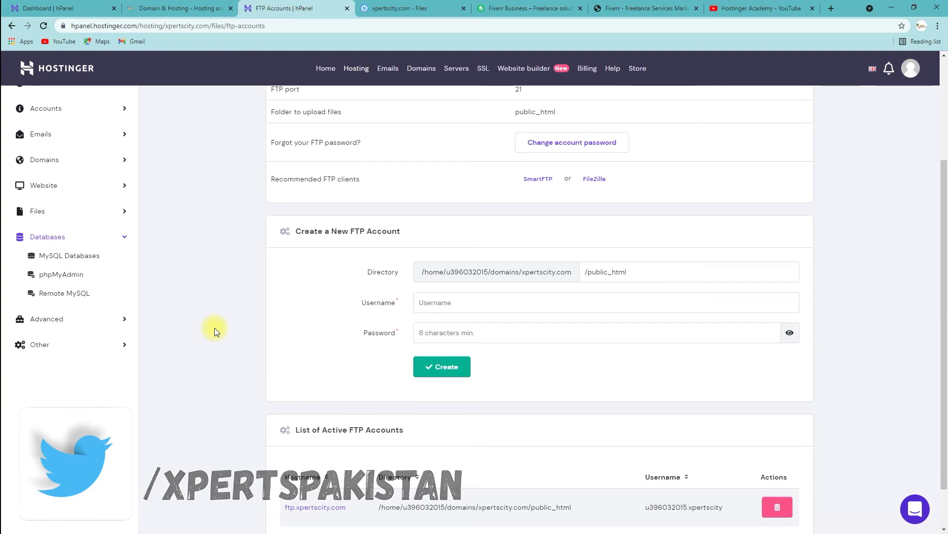
{"action": "left_click", "coordinate": [57, 256]}
{"action": "scroll", "coordinate": [57, 261], "scroll_direction": "up", "scroll_amount": 1}
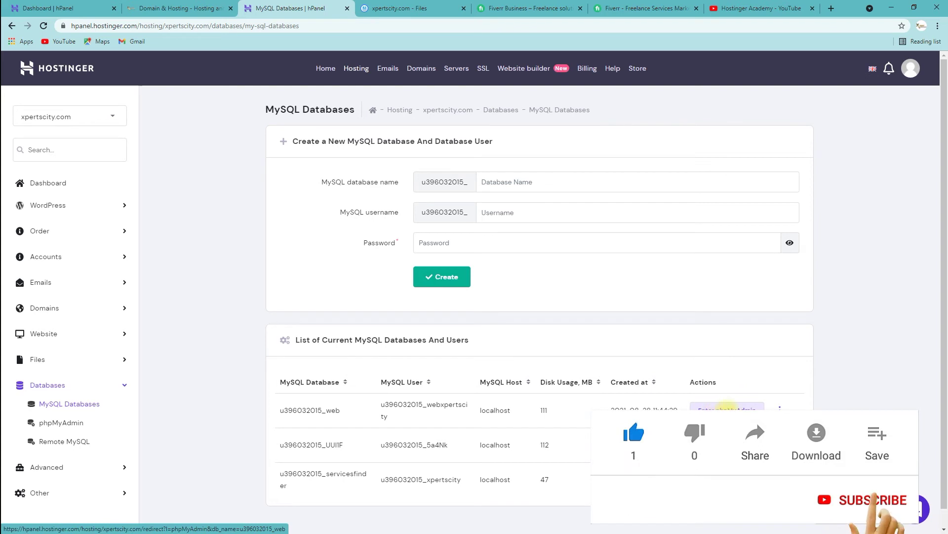
Enter phpMyAdmin for the database ending in _web and look through its tables, expanding and collapsing its tree
{"action": "left_click", "coordinate": [715, 409]}
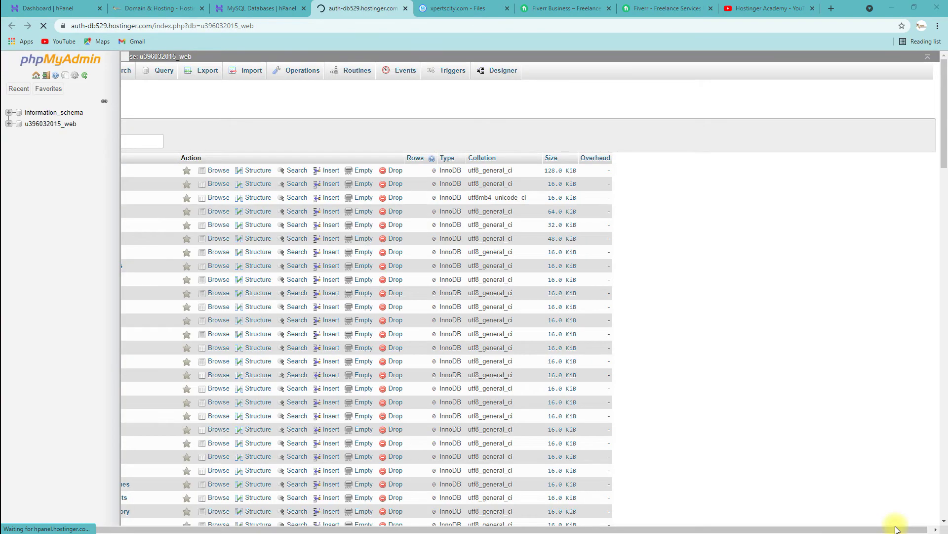
{"action": "left_click", "coordinate": [315, 293]}
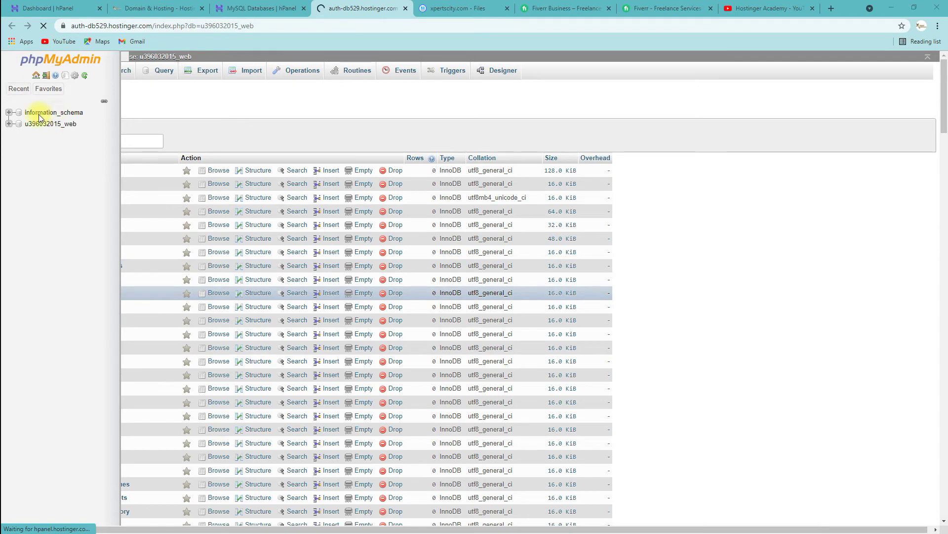
{"action": "left_click", "coordinate": [10, 124]}
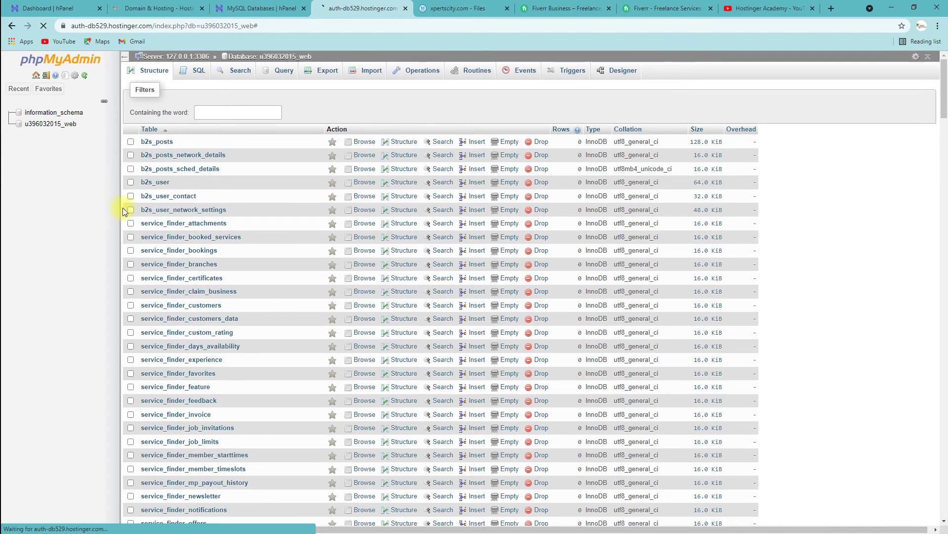
{"action": "scroll", "coordinate": [615, 247], "scroll_direction": "down", "scroll_amount": 4}
{"action": "scroll", "coordinate": [613, 245], "scroll_direction": "down", "scroll_amount": 6}
{"action": "scroll", "coordinate": [610, 242], "scroll_direction": "up", "scroll_amount": 10}
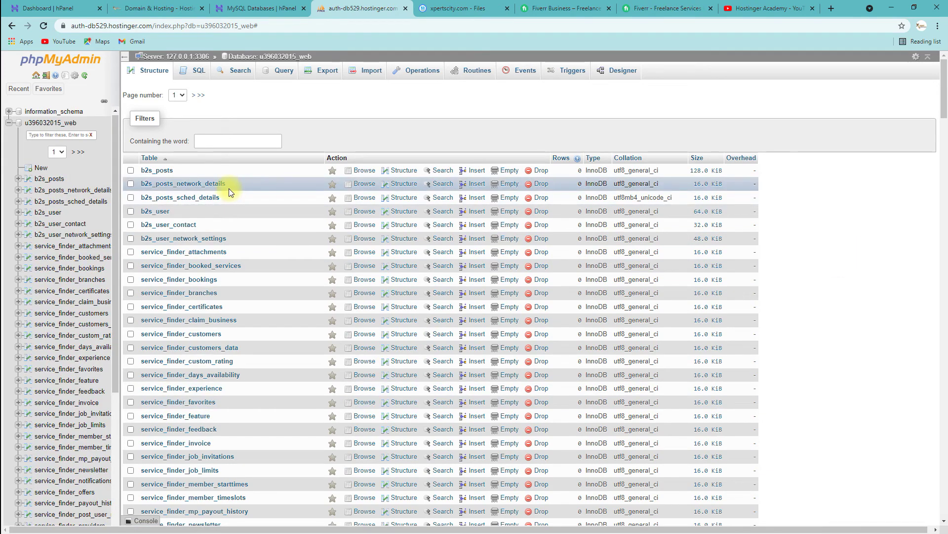
{"action": "left_click", "coordinate": [9, 122]}
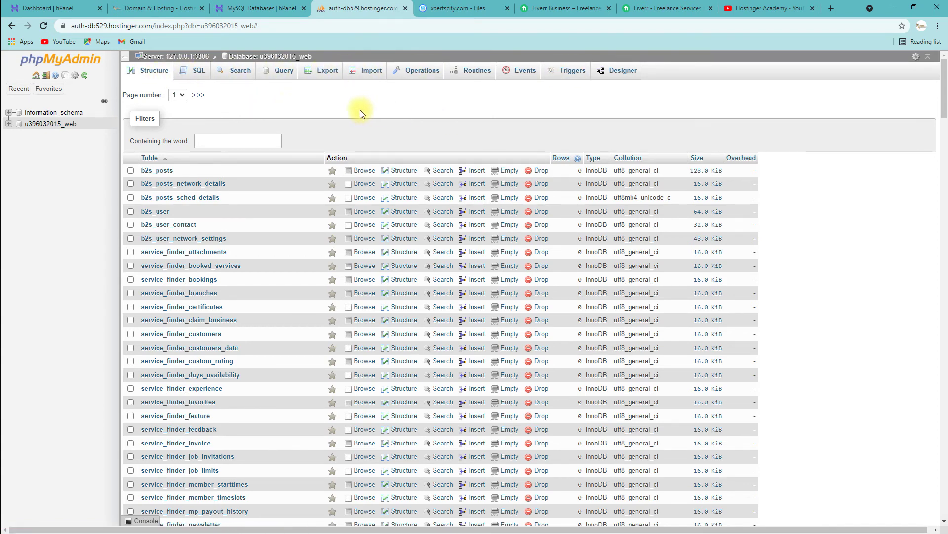
{"action": "left_click", "coordinate": [11, 26]}
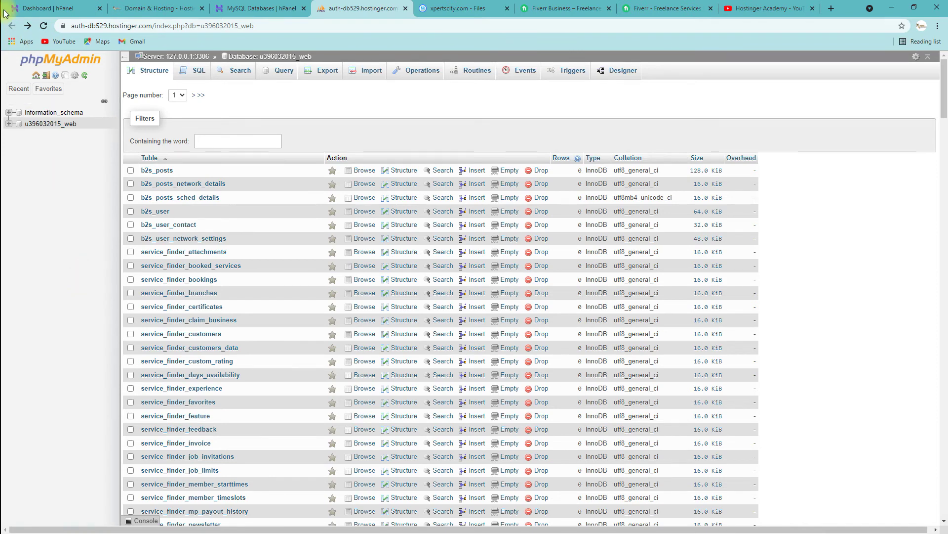
Return to hPanel and open the phpMyAdmin page listing the current databases
{"action": "left_click", "coordinate": [264, 8]}
{"action": "scroll", "coordinate": [275, 369], "scroll_direction": "down", "scroll_amount": 1}
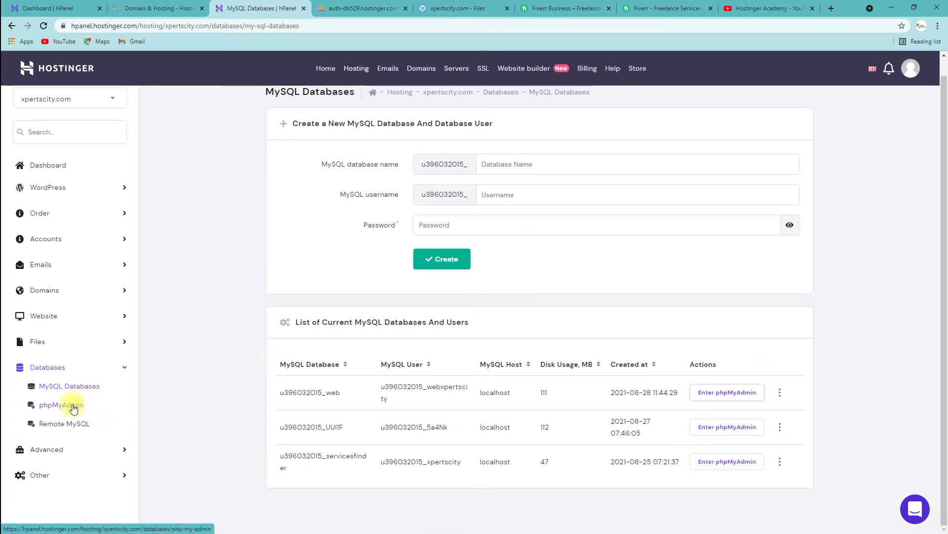
{"action": "left_click", "coordinate": [58, 405]}
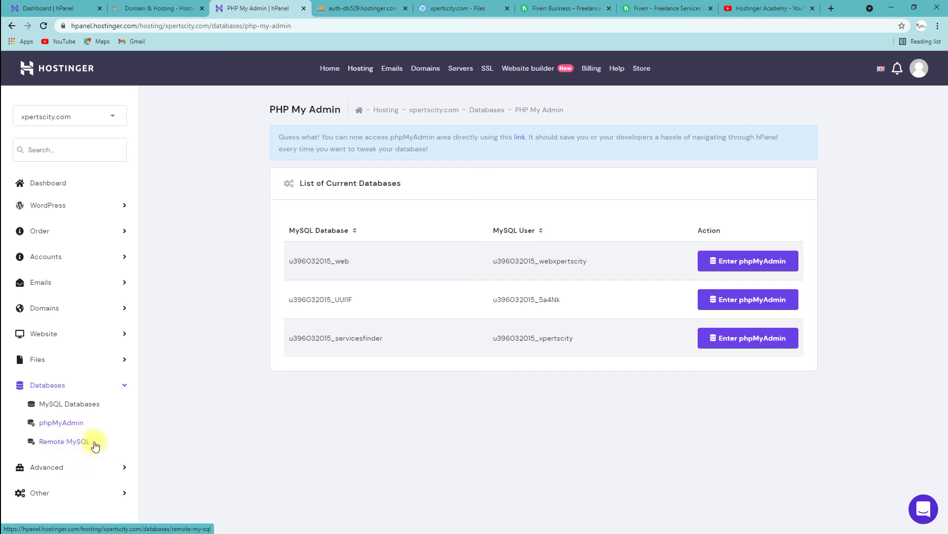
Open the DNS Zone Editor from the Advanced section and look through the domain's DNS records
{"action": "left_click", "coordinate": [126, 466]}
{"action": "scroll", "coordinate": [126, 468], "scroll_direction": "down", "scroll_amount": 2}
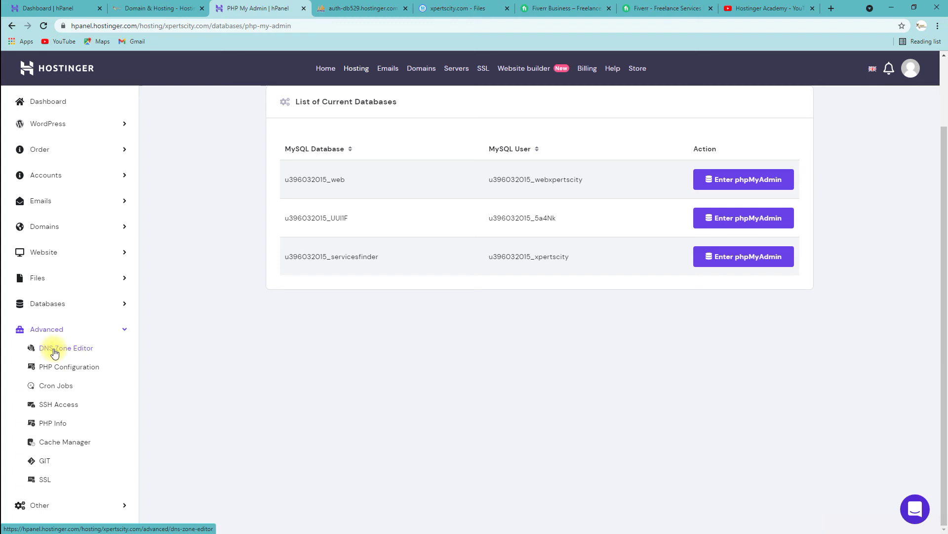
{"action": "left_click", "coordinate": [67, 368]}
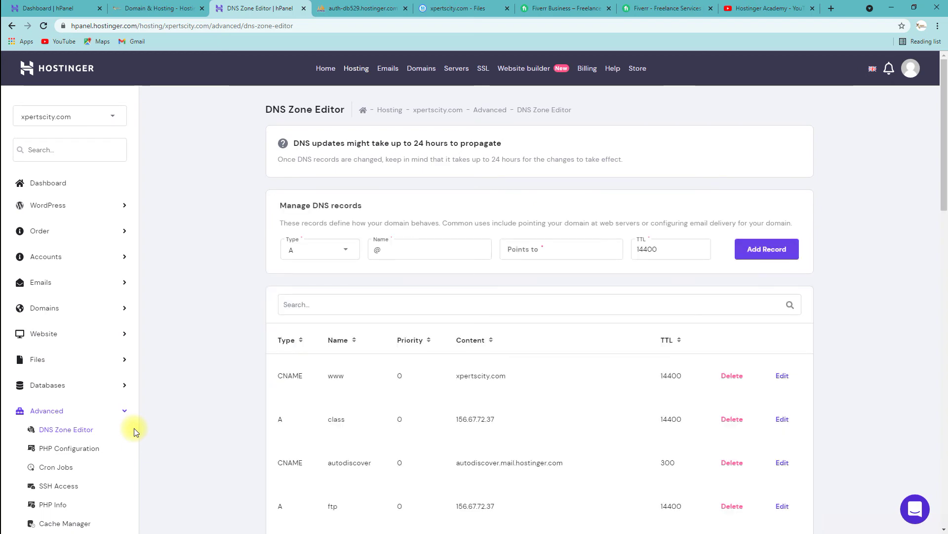
{"action": "scroll", "coordinate": [134, 428], "scroll_direction": "down", "scroll_amount": 4}
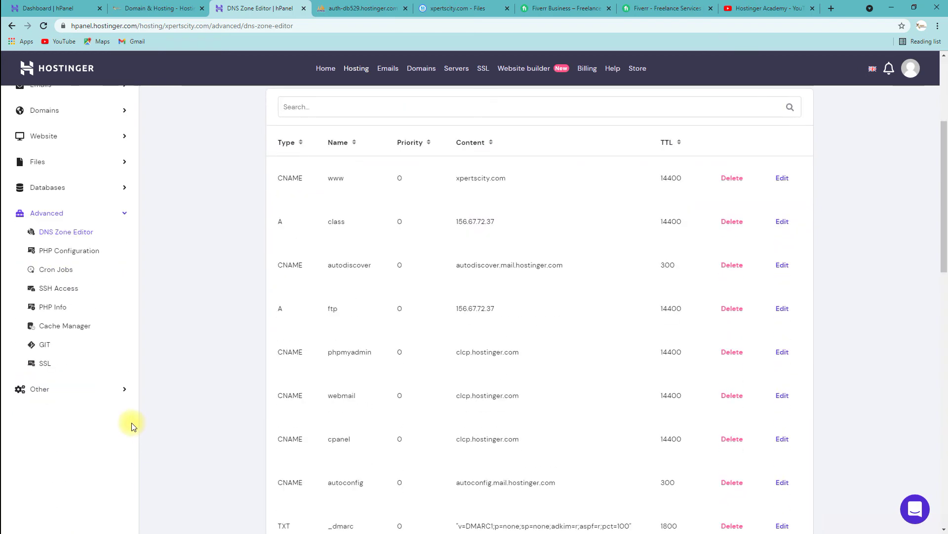
{"action": "scroll", "coordinate": [152, 371], "scroll_direction": "up", "scroll_amount": 2}
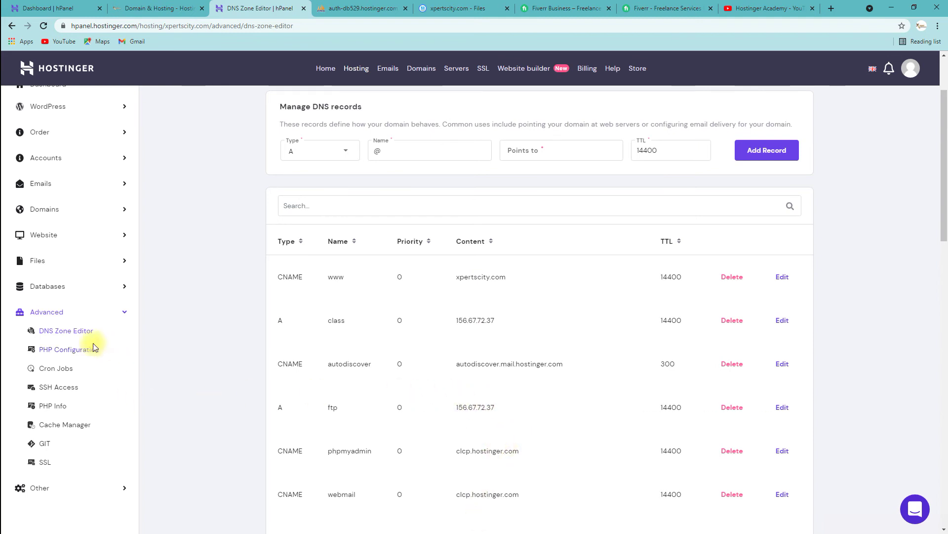
Change the website's PHP version to PHP 8.0 in PHP Configuration and confirm the update
{"action": "left_click", "coordinate": [199, 368]}
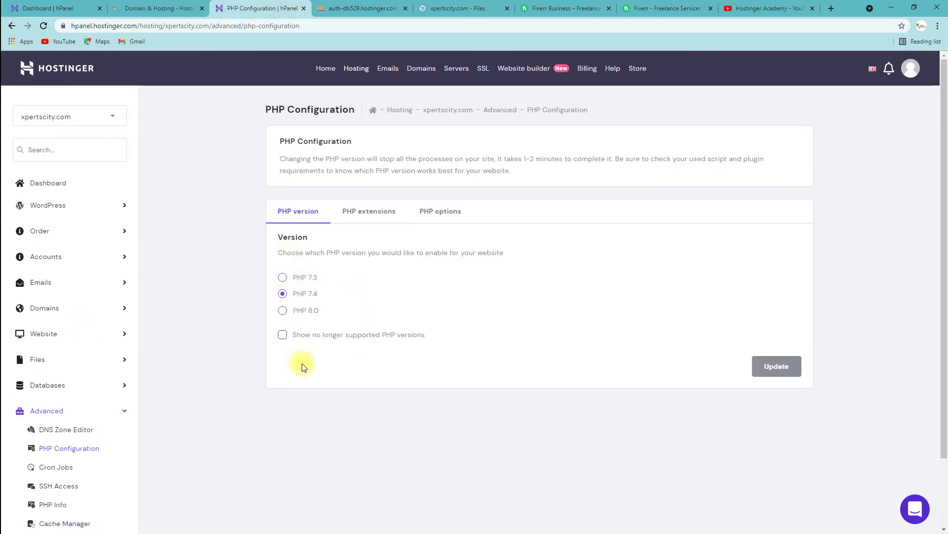
{"action": "left_click", "coordinate": [300, 311]}
{"action": "left_click", "coordinate": [776, 371]}
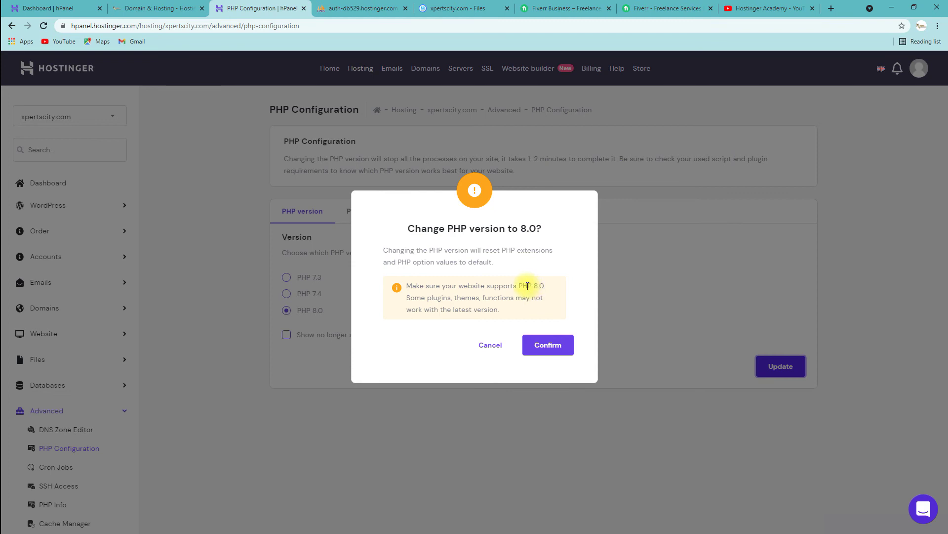
{"action": "left_click", "coordinate": [548, 346]}
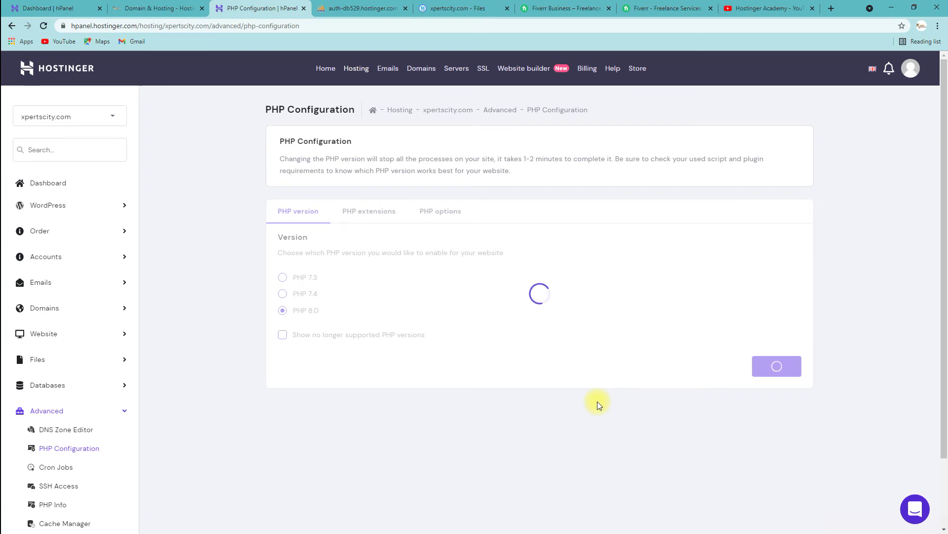
Open the Cron Jobs page and check the Weekday options in the new cron job form without choosing any
{"action": "scroll", "coordinate": [532, 390], "scroll_direction": "down", "scroll_amount": 2}
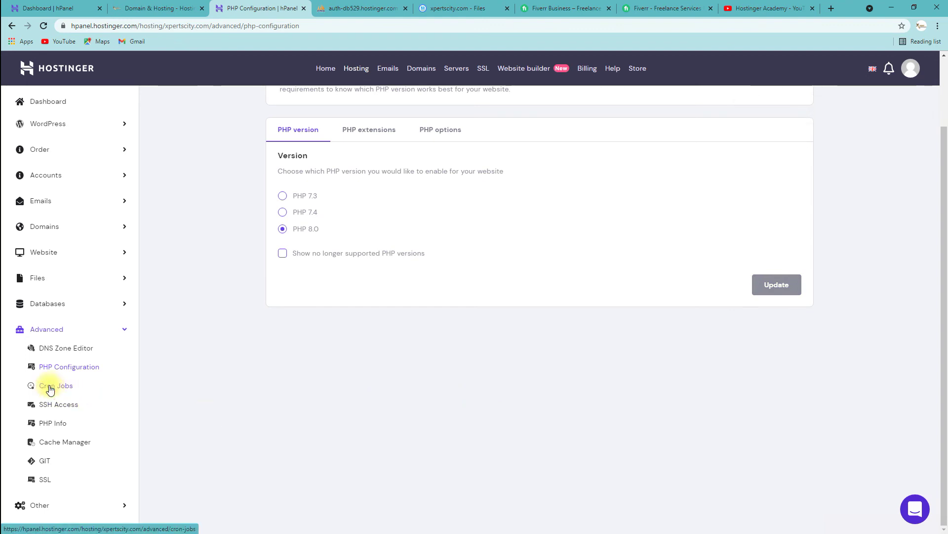
{"action": "left_click", "coordinate": [250, 390]}
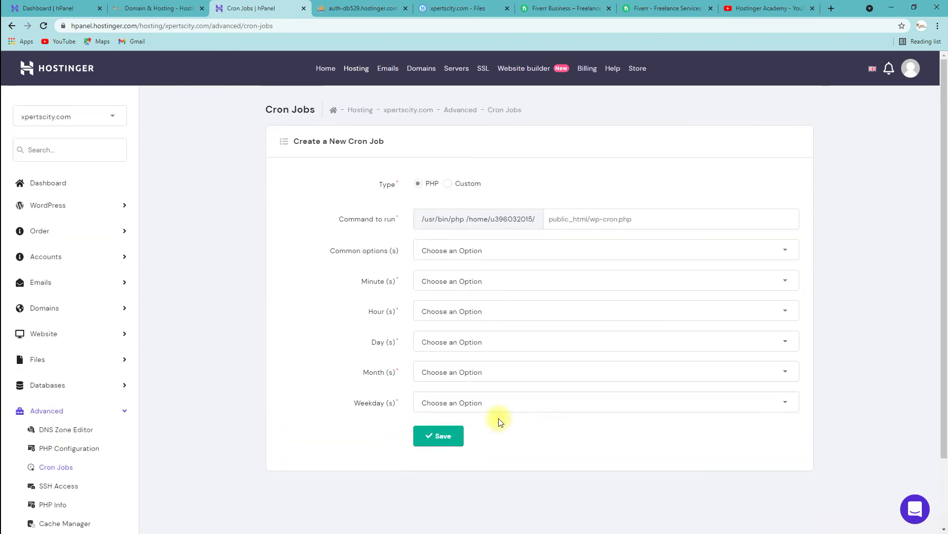
{"action": "left_click", "coordinate": [504, 402]}
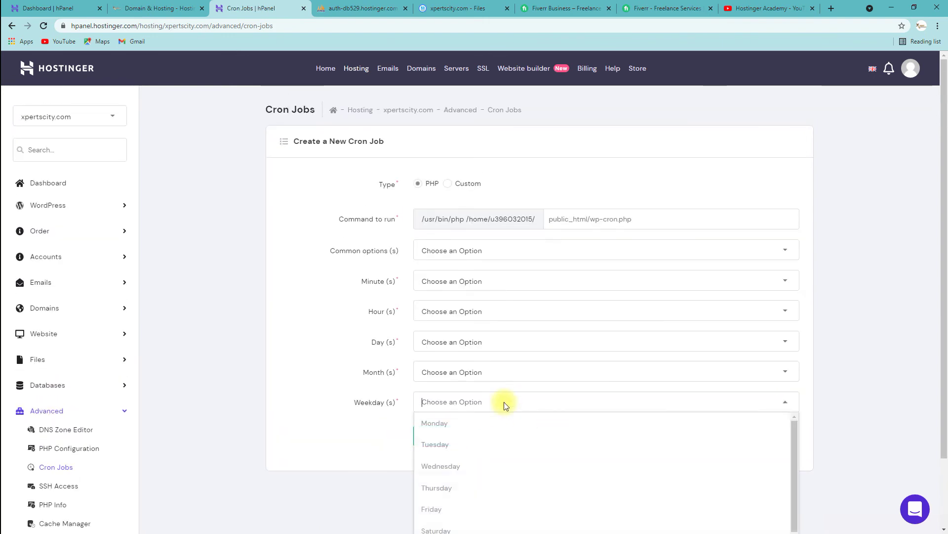
{"action": "left_click", "coordinate": [280, 437]}
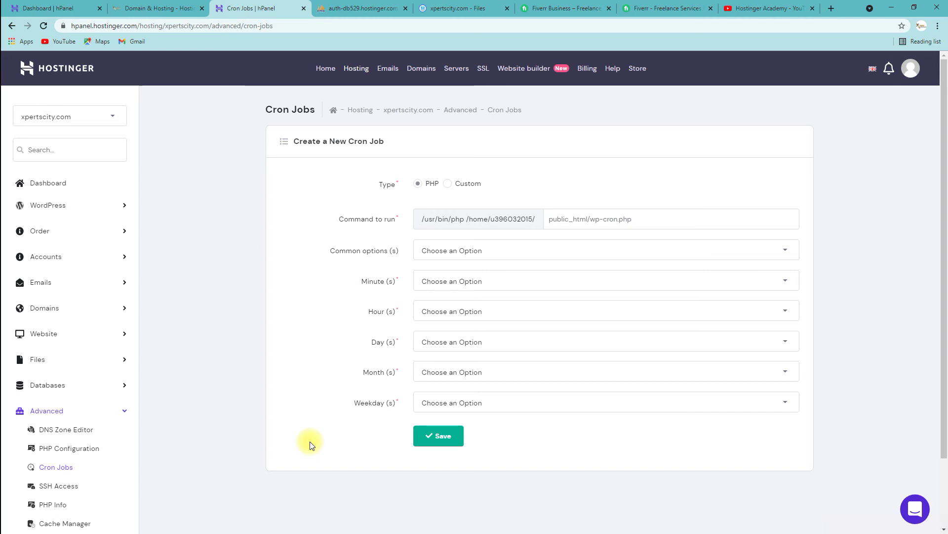
{"action": "scroll", "coordinate": [269, 426], "scroll_direction": "down", "scroll_amount": 3}
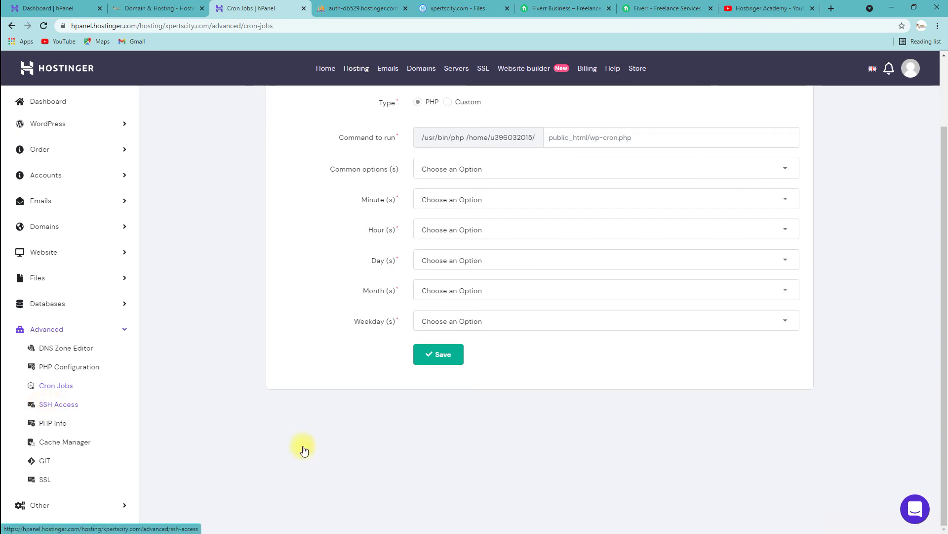
Open the SSH Access page and look through its connection details and list of SSH commands
{"action": "left_click", "coordinate": [59, 405]}
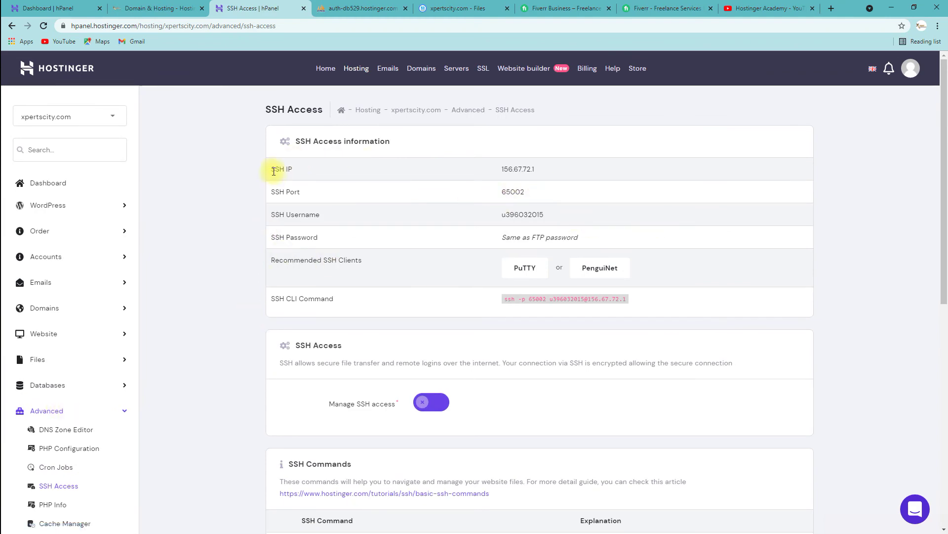
{"action": "left_click_drag", "start_coordinate": [271, 165], "coordinate": [579, 238]}
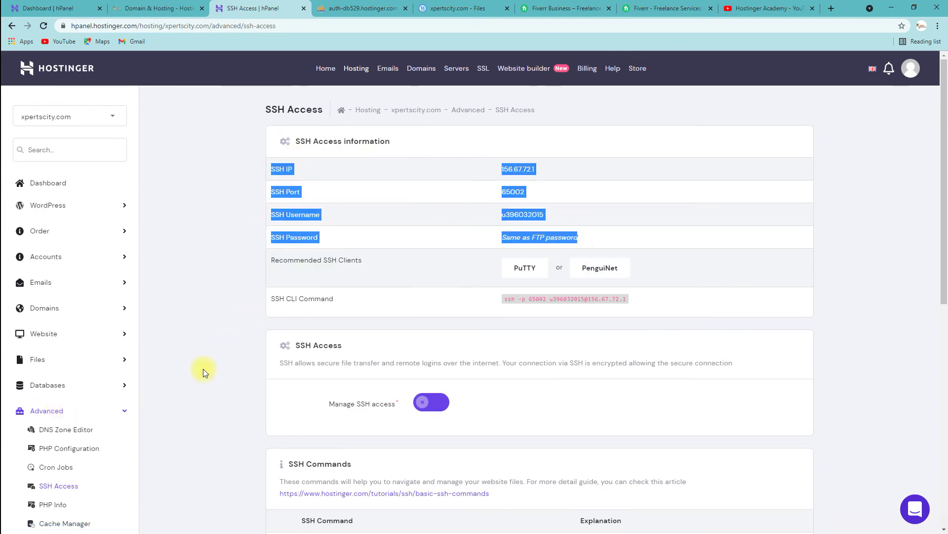
{"action": "scroll", "coordinate": [203, 369], "scroll_direction": "down", "scroll_amount": 5}
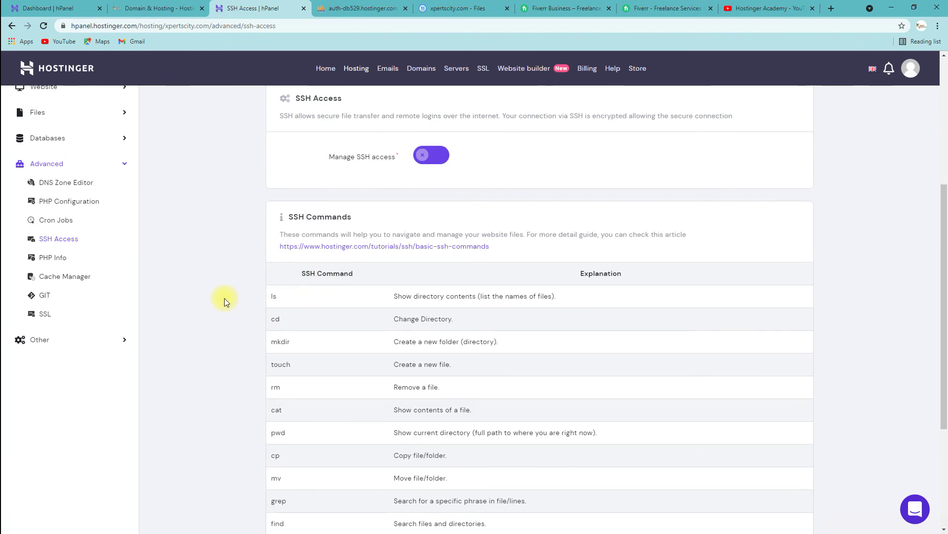
Open the PHP Info page and look through the PHP version and configuration tables
{"action": "left_click", "coordinate": [54, 256]}
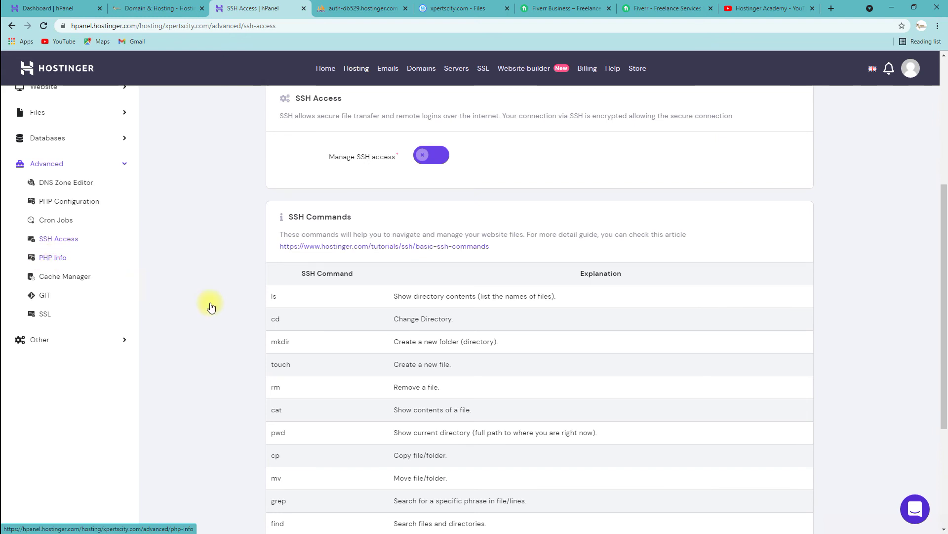
{"action": "left_click", "coordinate": [55, 257]}
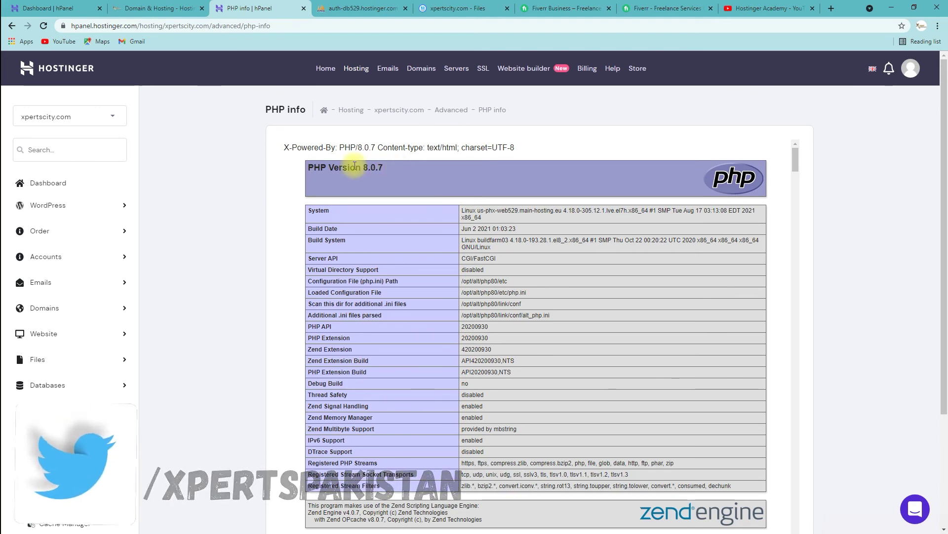
{"action": "scroll", "coordinate": [288, 421], "scroll_direction": "down", "scroll_amount": 6}
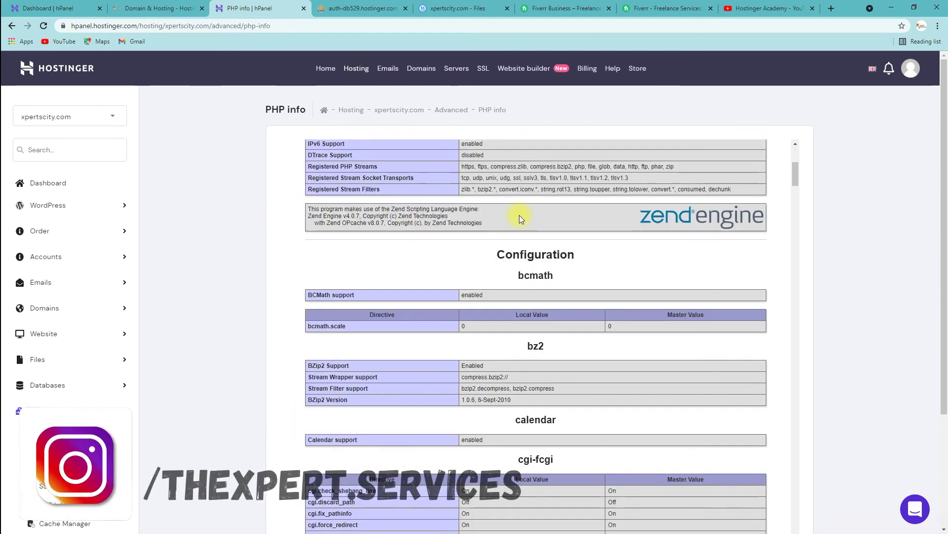
{"action": "scroll", "coordinate": [501, 369], "scroll_direction": "down", "scroll_amount": 15}
{"action": "scroll", "coordinate": [489, 405], "scroll_direction": "down", "scroll_amount": 10}
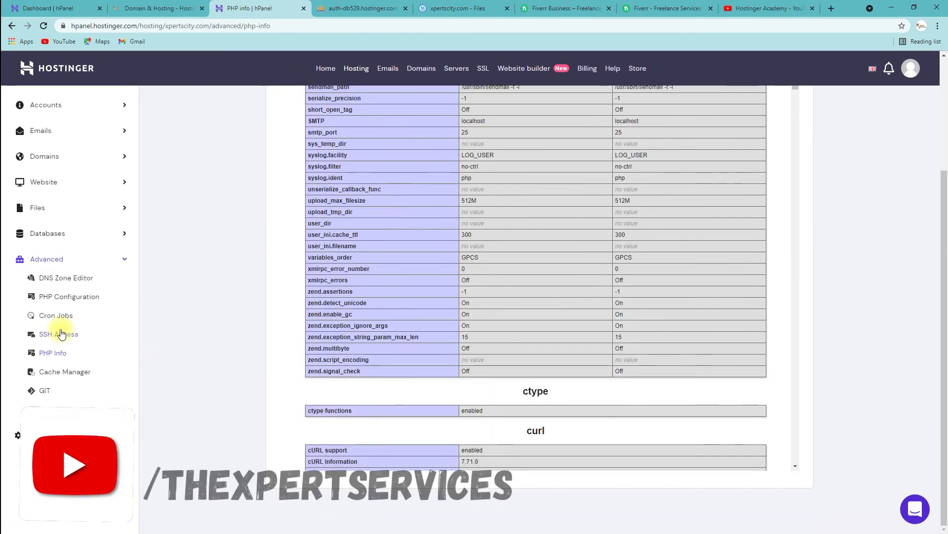
Open the Cache Manager, switch automatic cache on to inspect the purge options, and switch it off again
{"action": "left_click", "coordinate": [182, 374]}
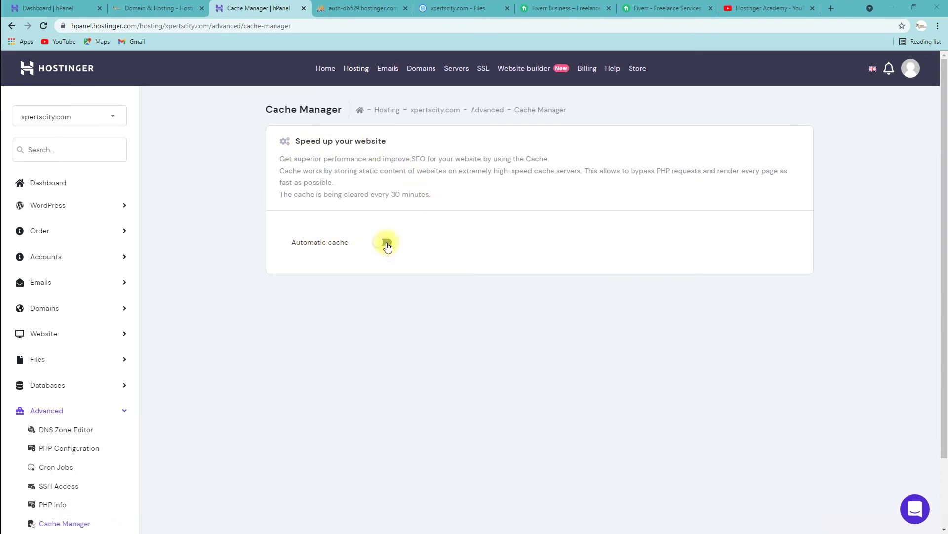
{"action": "left_click", "coordinate": [387, 243]}
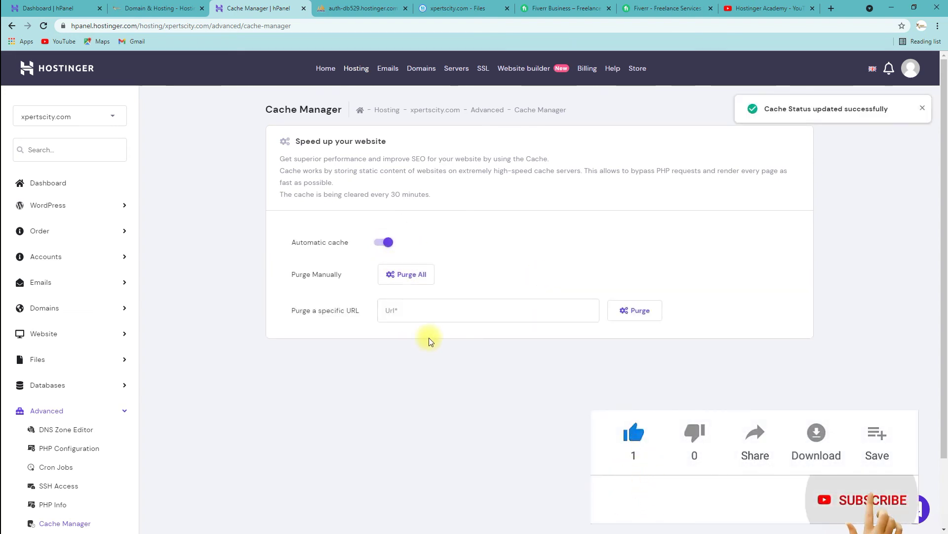
{"action": "left_click", "coordinate": [424, 309]}
{"action": "left_click", "coordinate": [419, 372]}
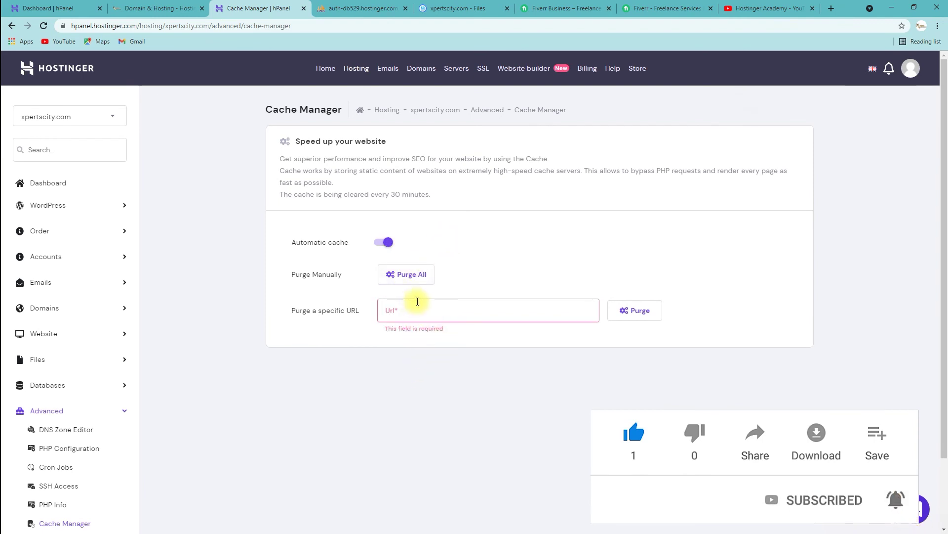
{"action": "left_click", "coordinate": [379, 244]}
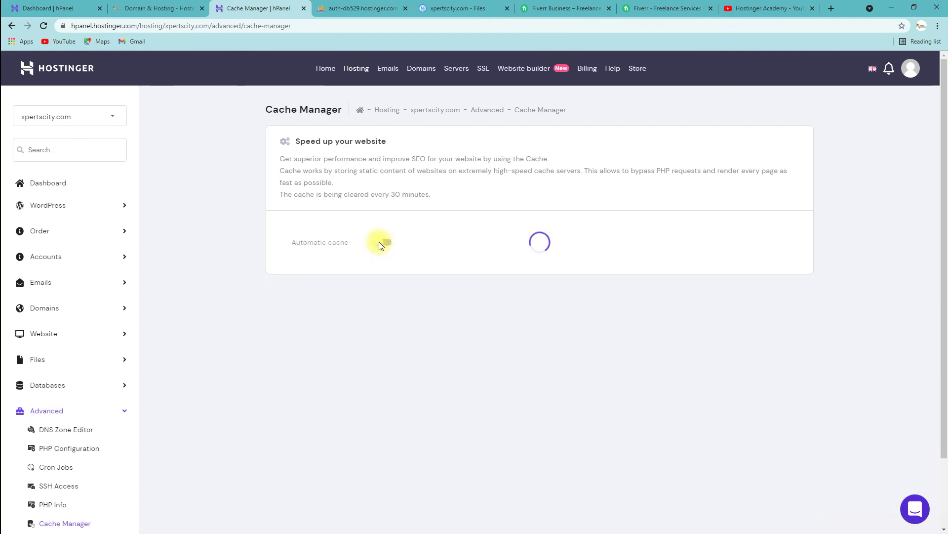
View the GIT repository page, and open the SSL page to check the xpertscity.com certificate's creation and expiry dates
{"action": "scroll", "coordinate": [314, 347], "scroll_direction": "down", "scroll_amount": 2}
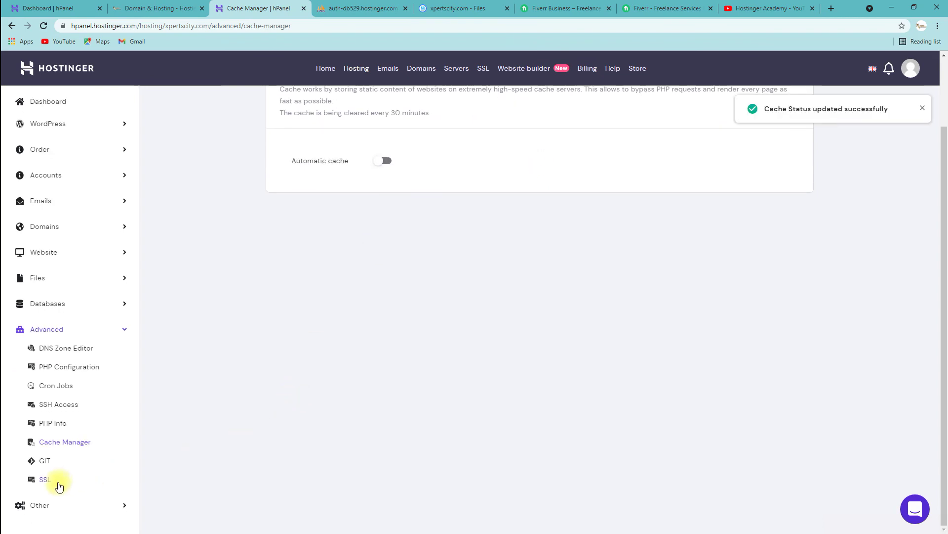
{"action": "left_click", "coordinate": [45, 464]}
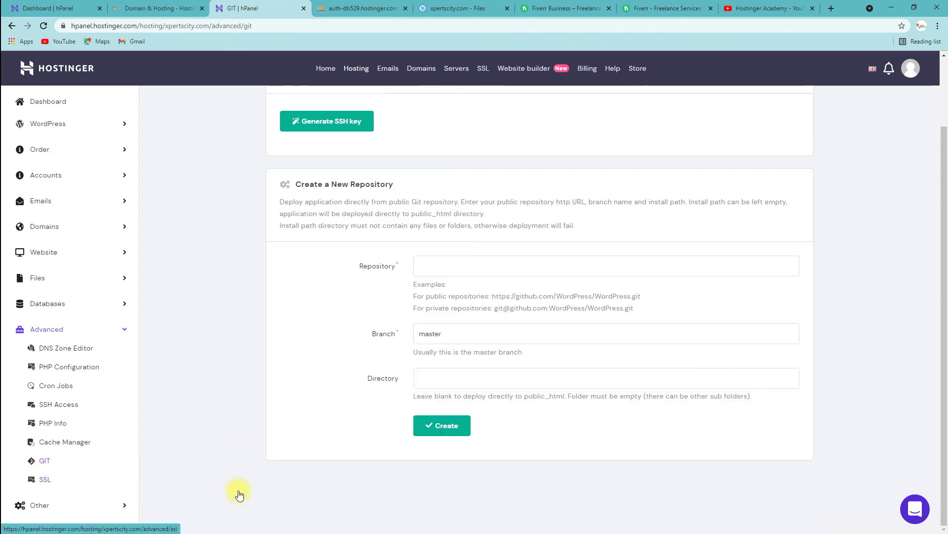
{"action": "left_click", "coordinate": [49, 482]}
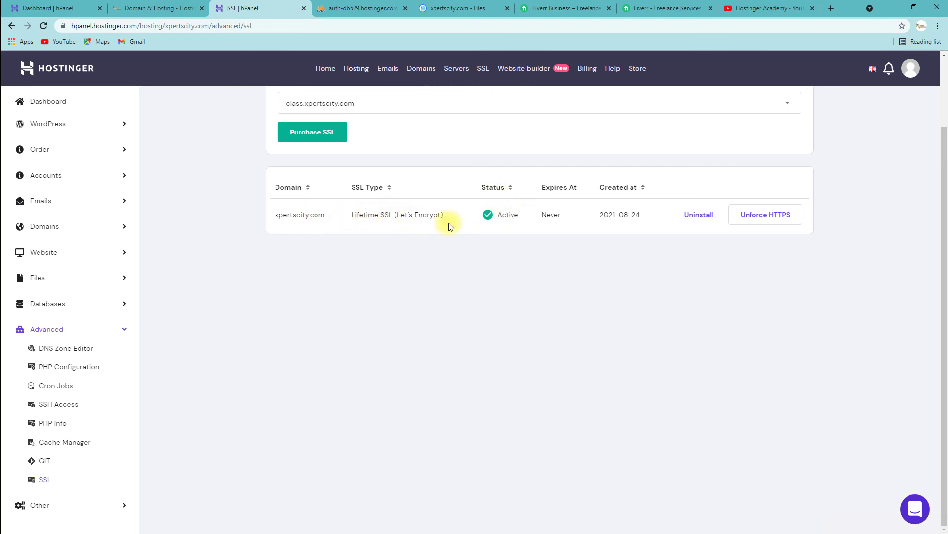
{"action": "left_click_drag", "start_coordinate": [599, 215], "coordinate": [640, 223]}
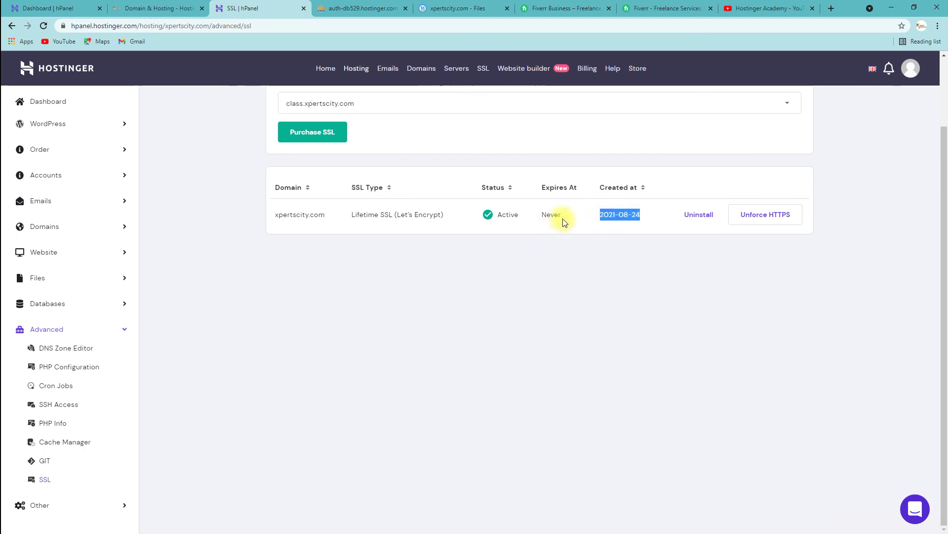
{"action": "left_click_drag", "start_coordinate": [563, 218], "coordinate": [540, 212]}
{"action": "left_click", "coordinate": [551, 248]}
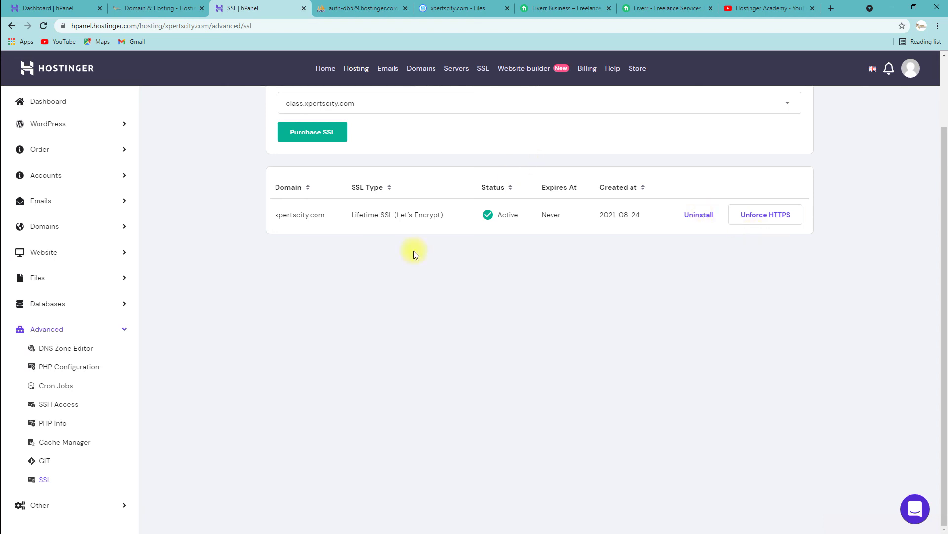
Expand the Other section, view the IP Manager page and the section's remaining tools, and collapse the section
{"action": "left_click", "coordinate": [117, 509]}
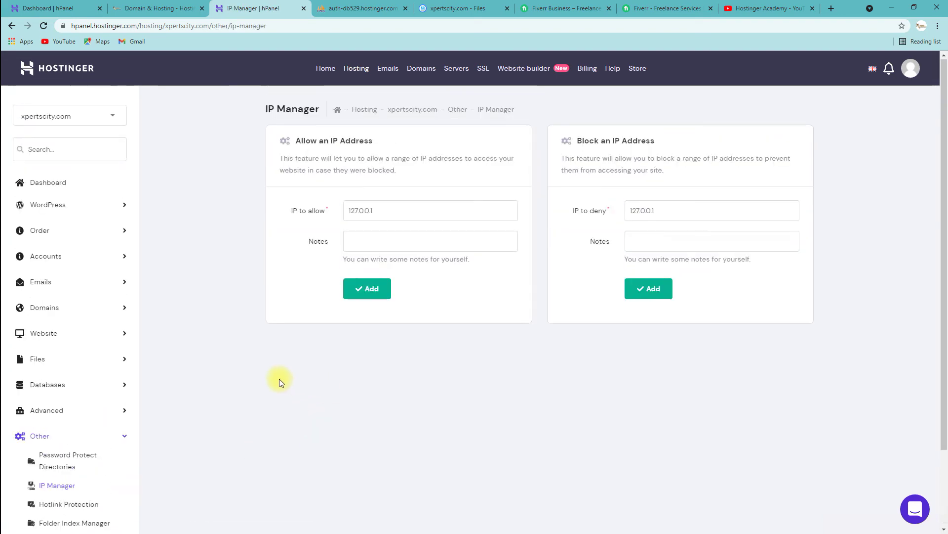
{"action": "scroll", "coordinate": [54, 417], "scroll_direction": "down", "scroll_amount": 2}
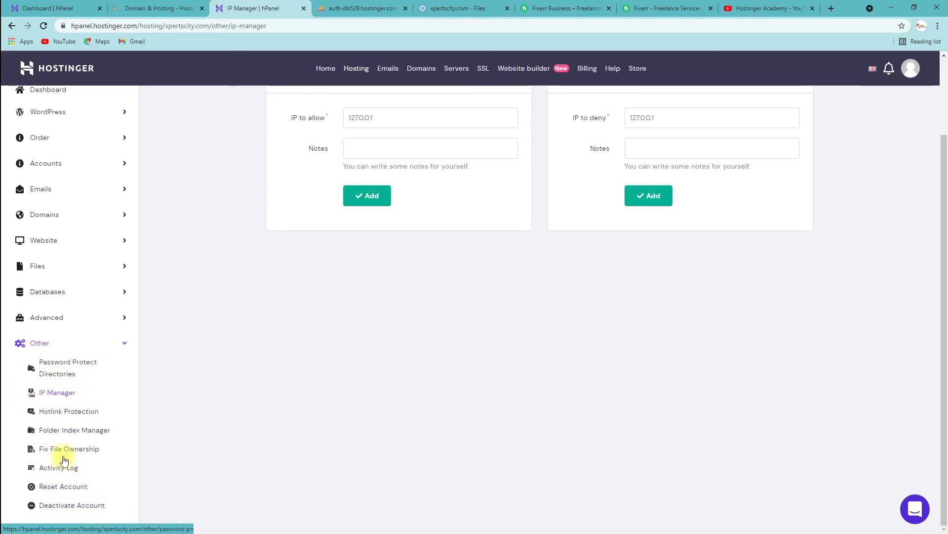
{"action": "left_click", "coordinate": [125, 344]}
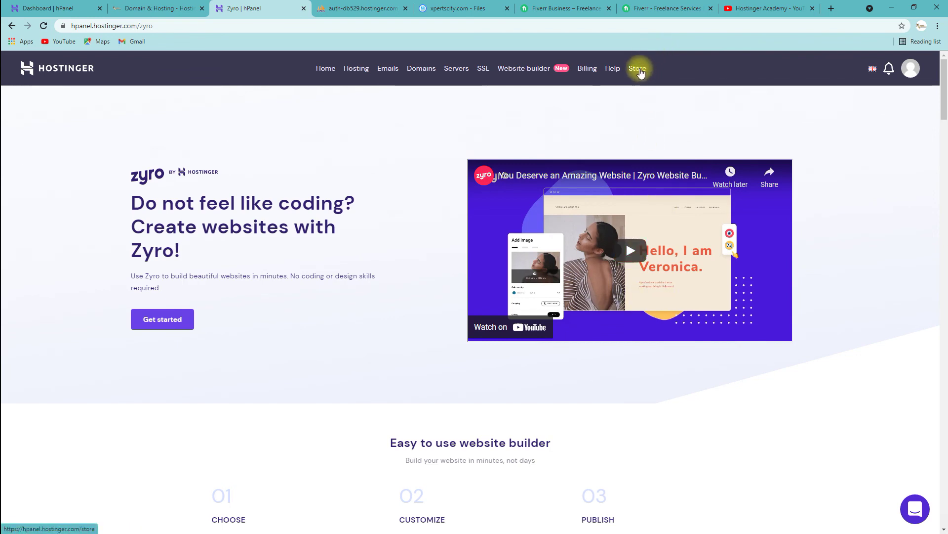
Look through the Zyro website builder page's templates and customization features, and return to its beginning
{"action": "scroll", "coordinate": [316, 250], "scroll_direction": "down", "scroll_amount": 12}
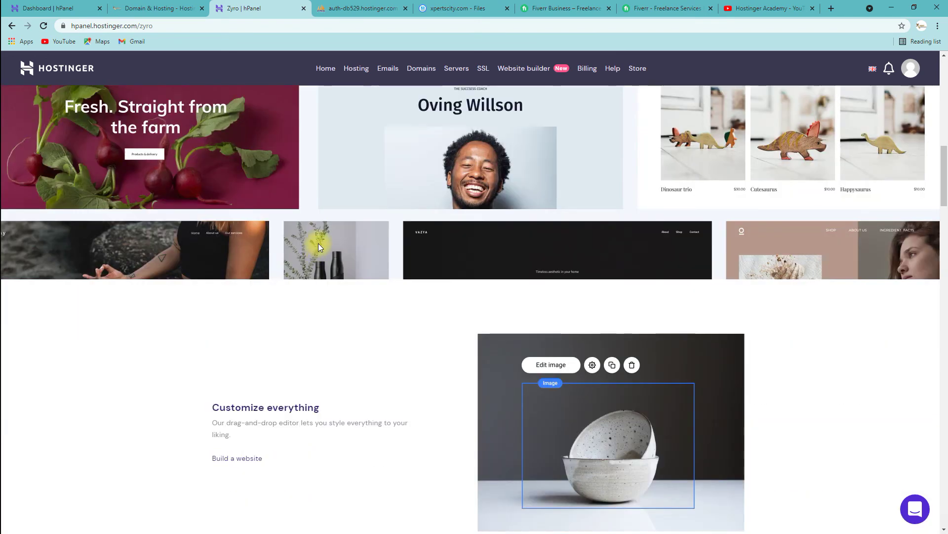
{"action": "scroll", "coordinate": [316, 247], "scroll_direction": "down", "scroll_amount": 3}
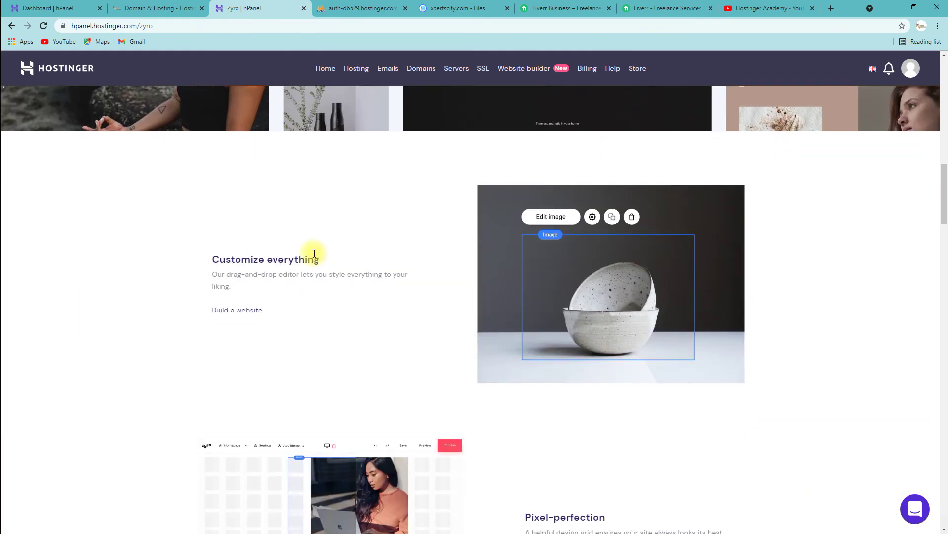
{"action": "scroll", "coordinate": [314, 253], "scroll_direction": "up", "scroll_amount": 15}
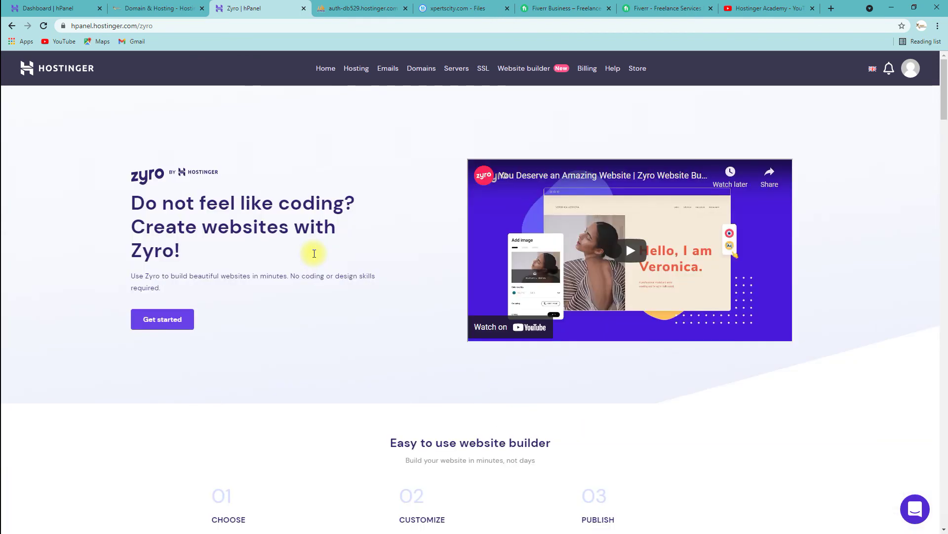